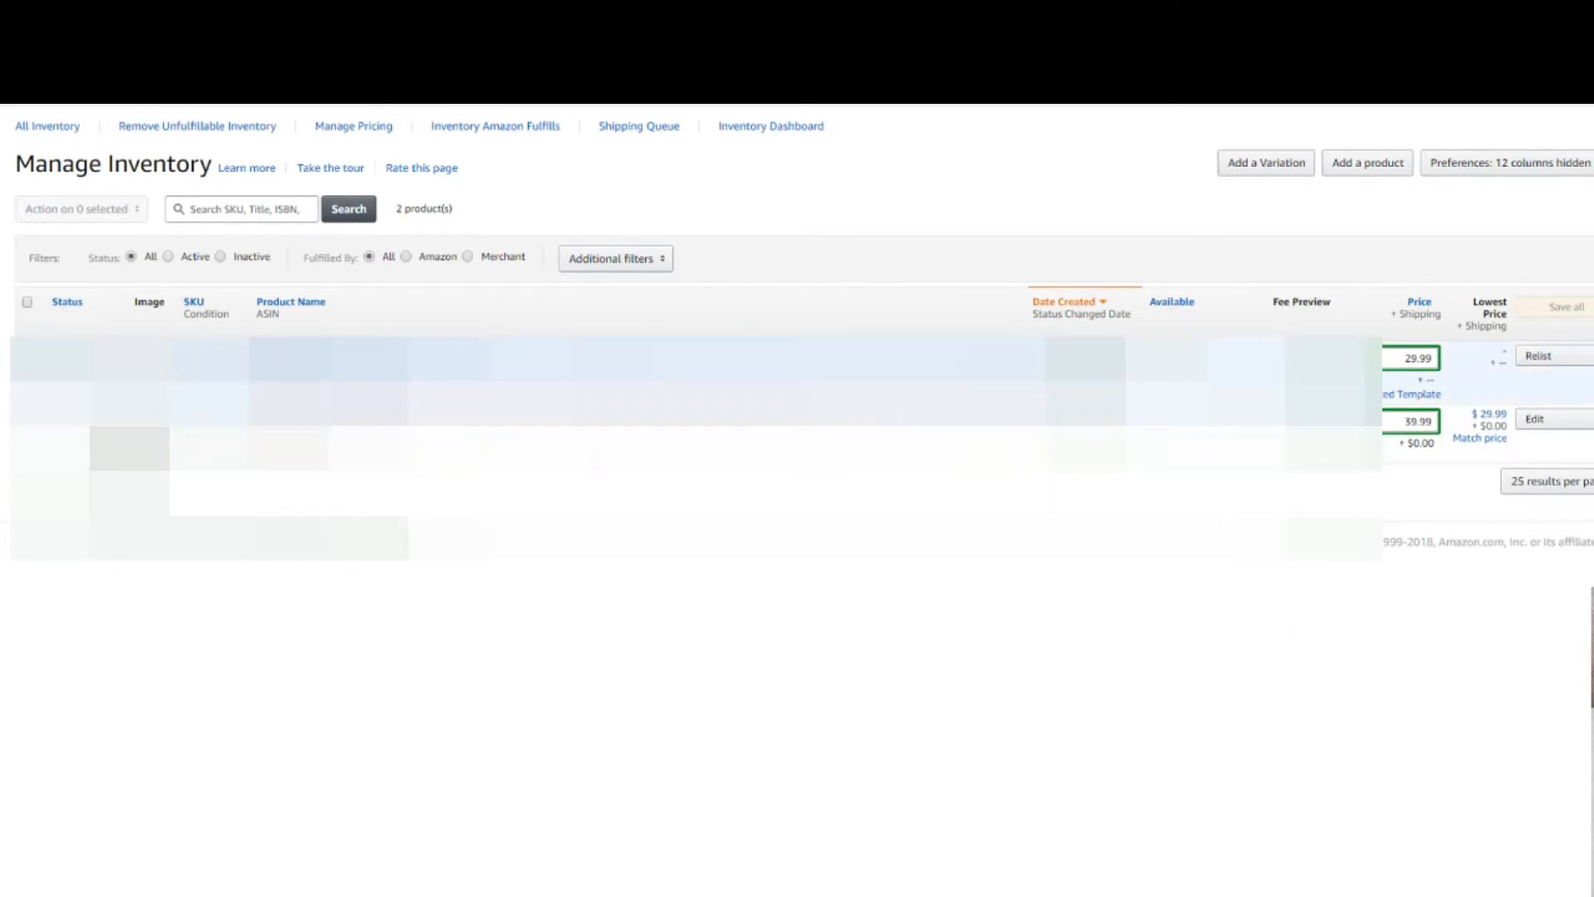
left_click(1591, 356)
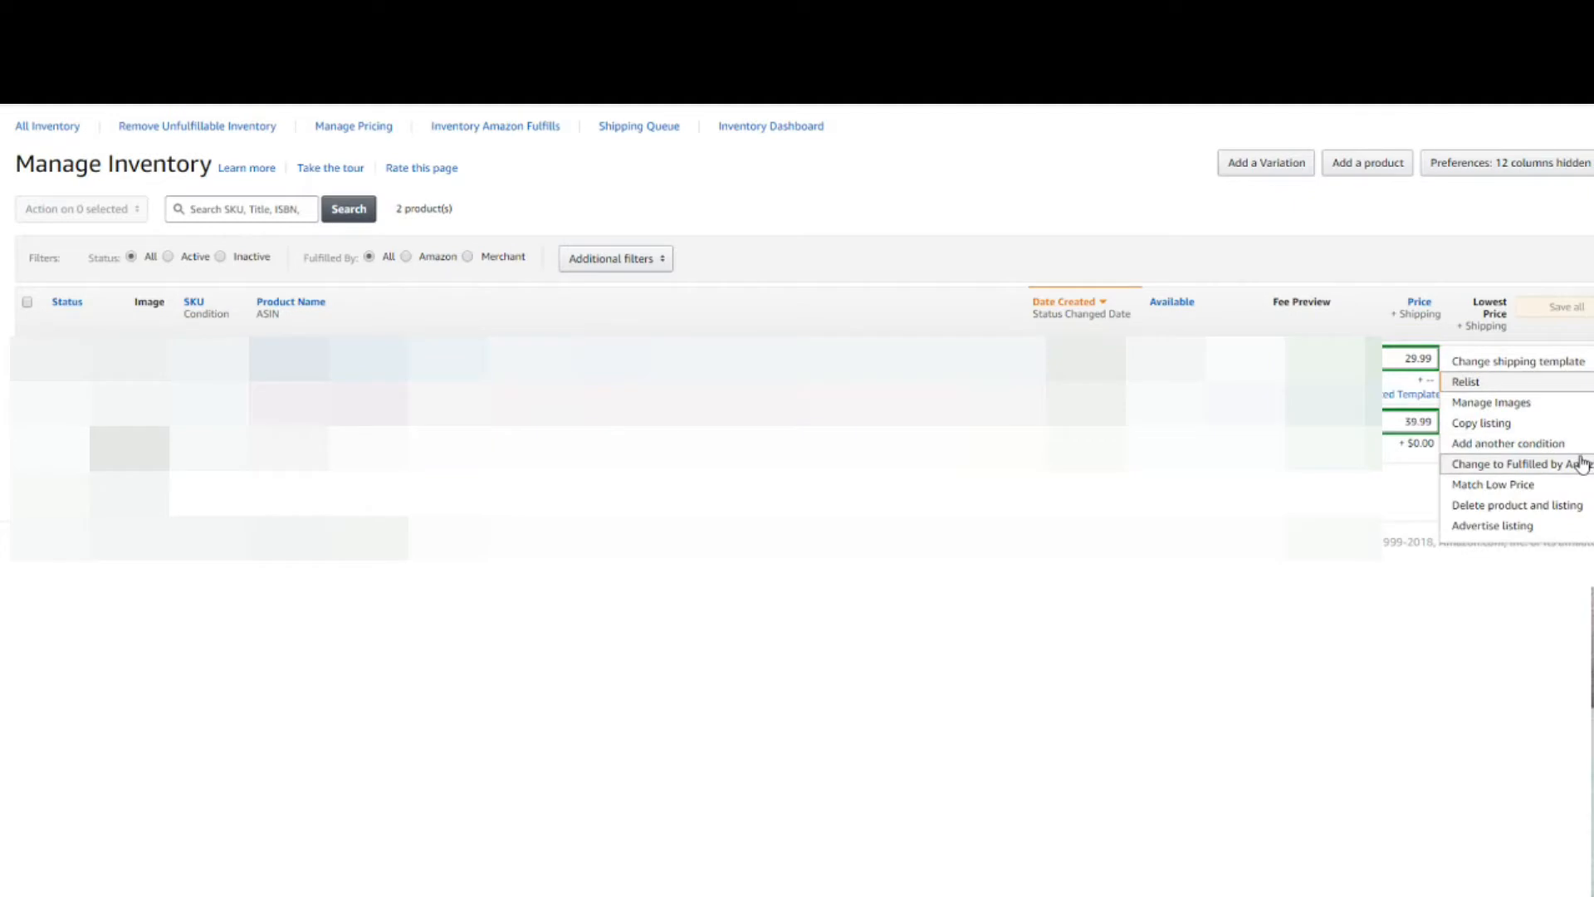
left_click(1590, 316)
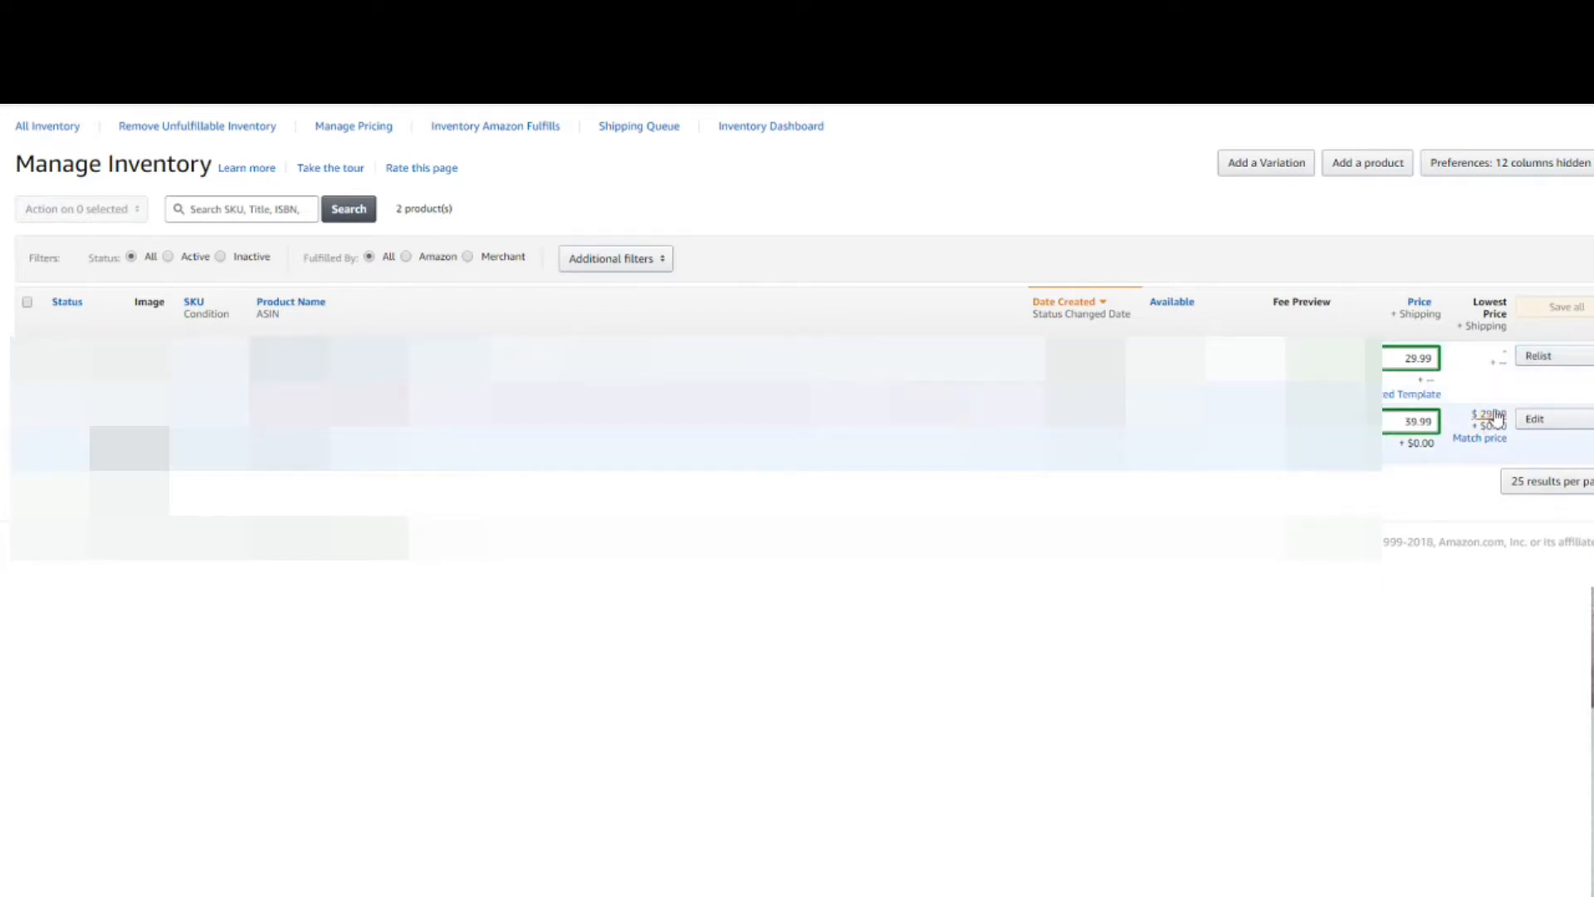
left_click(1584, 355)
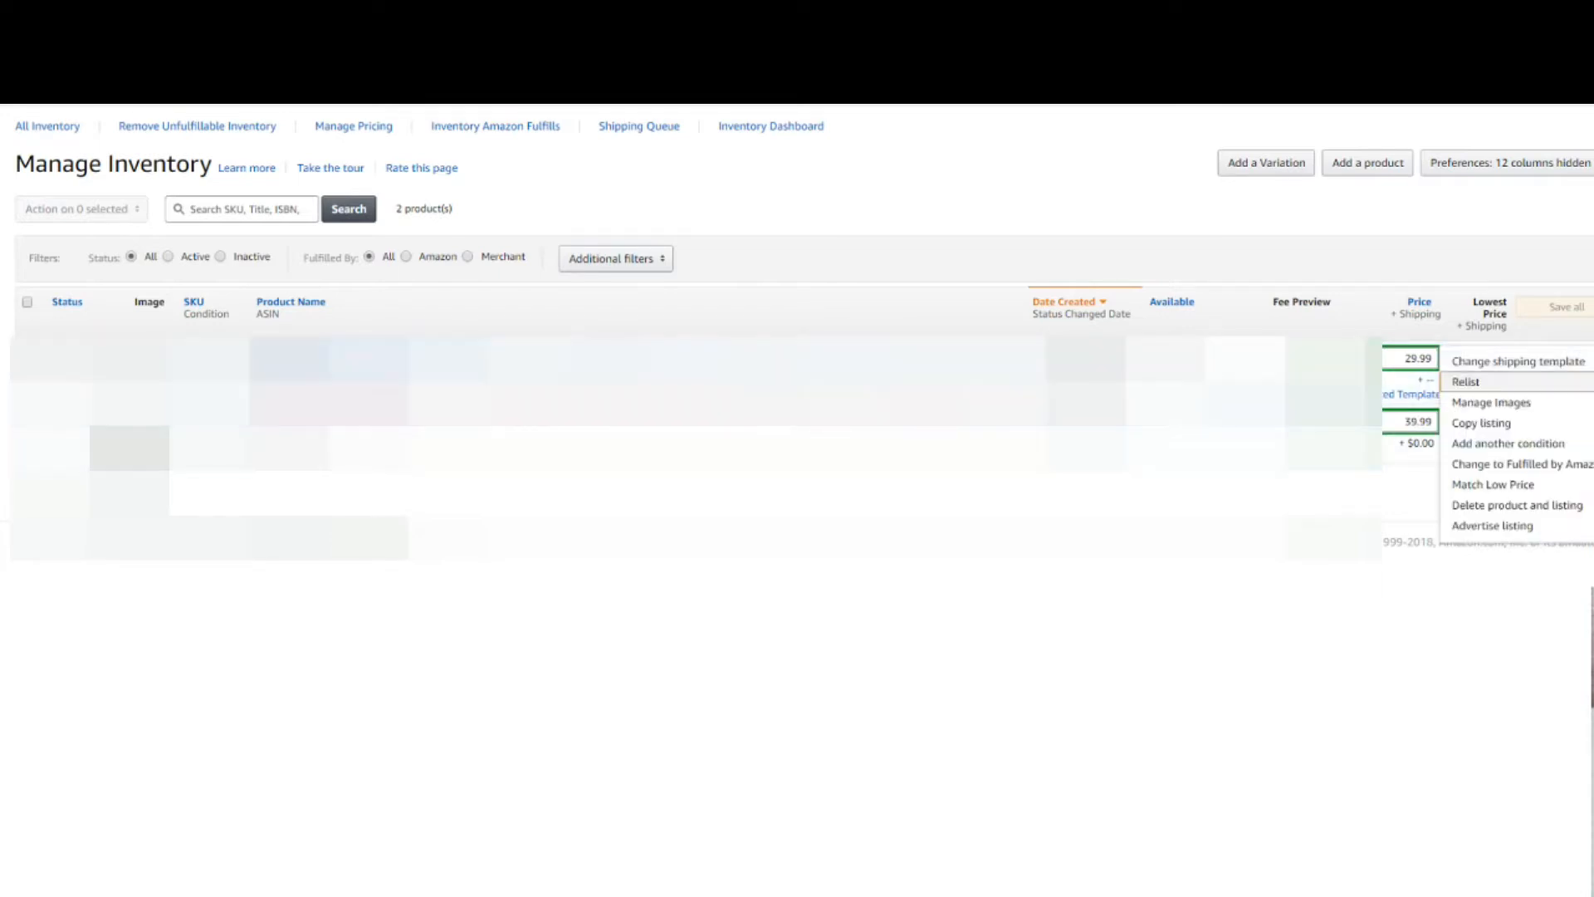
left_click(1555, 470)
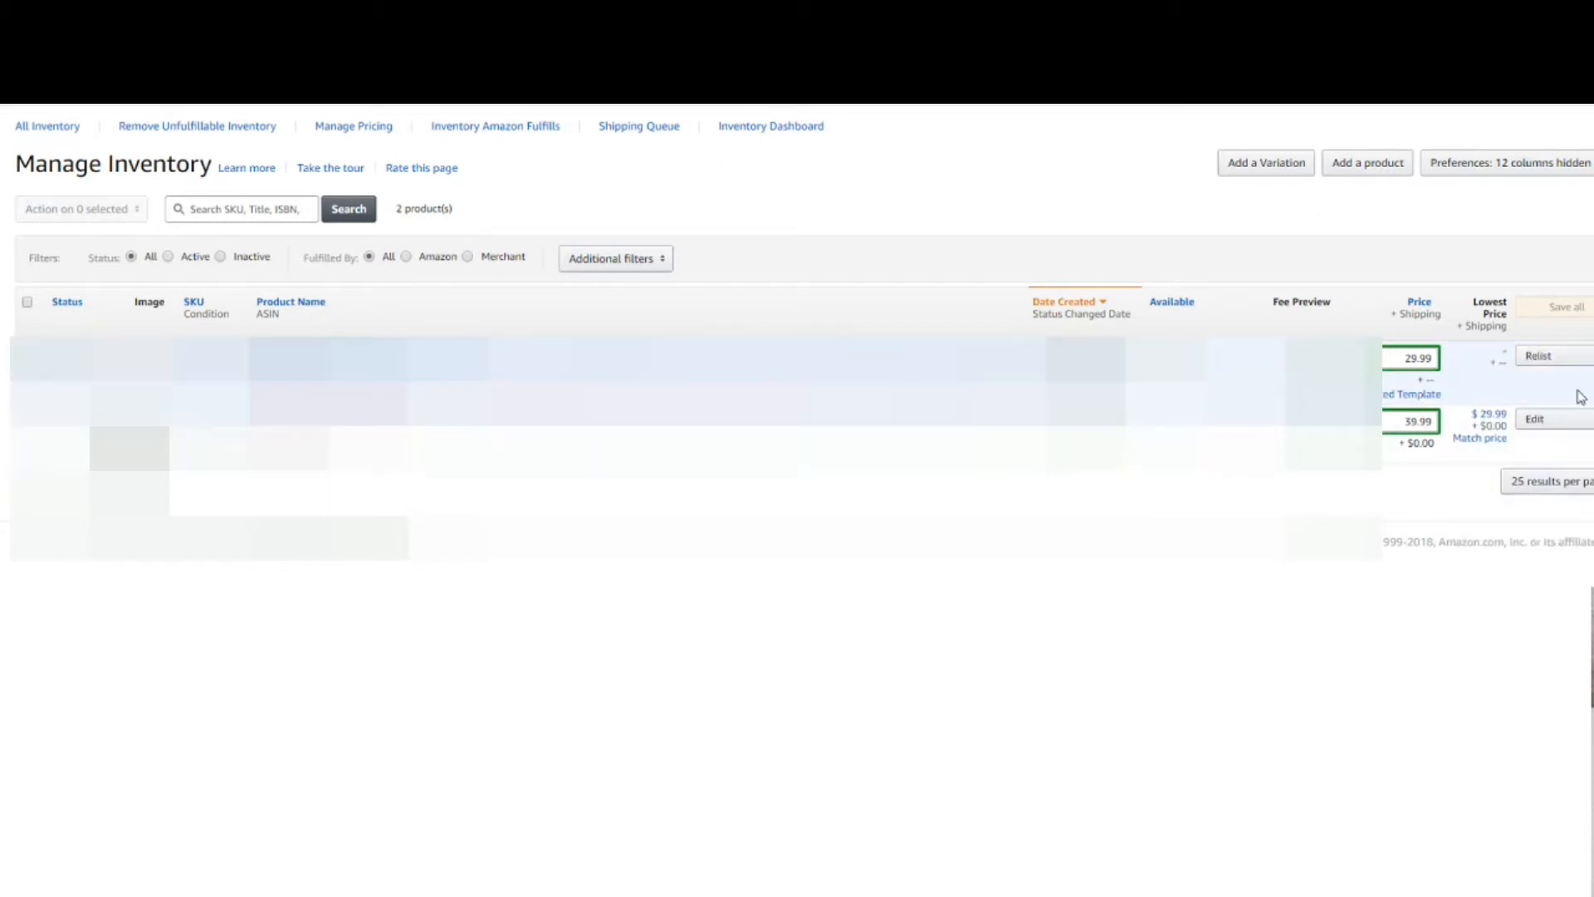
left_click(1584, 356)
Step: Send/replenish inventory for the first listed product, using a new shipping plan with case-packed products
left_click(26, 357)
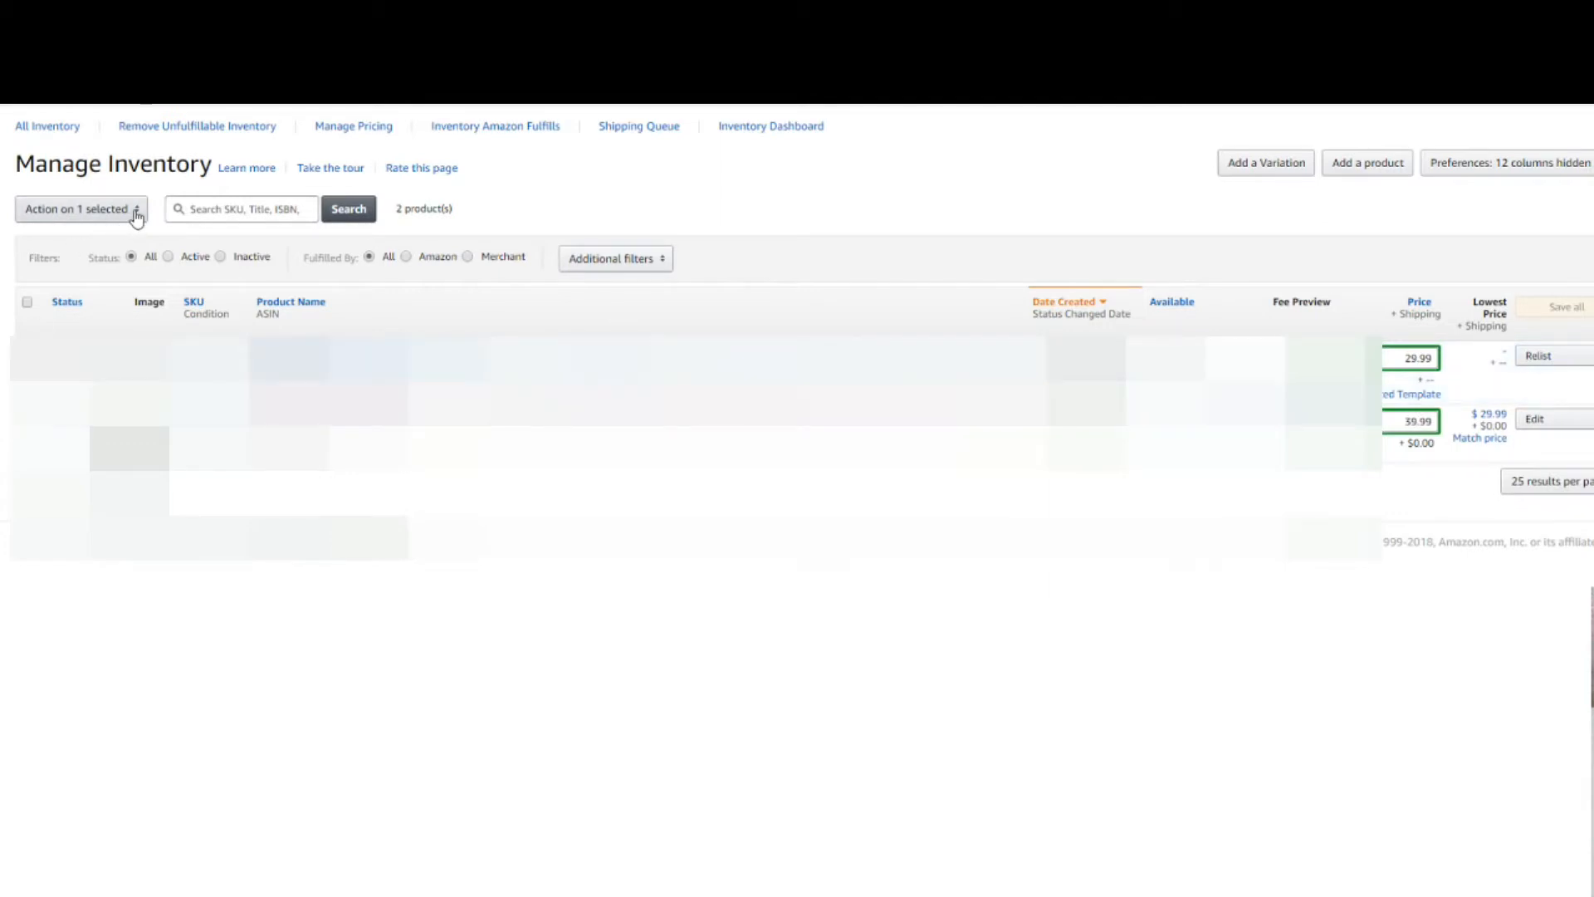
left_click(135, 213)
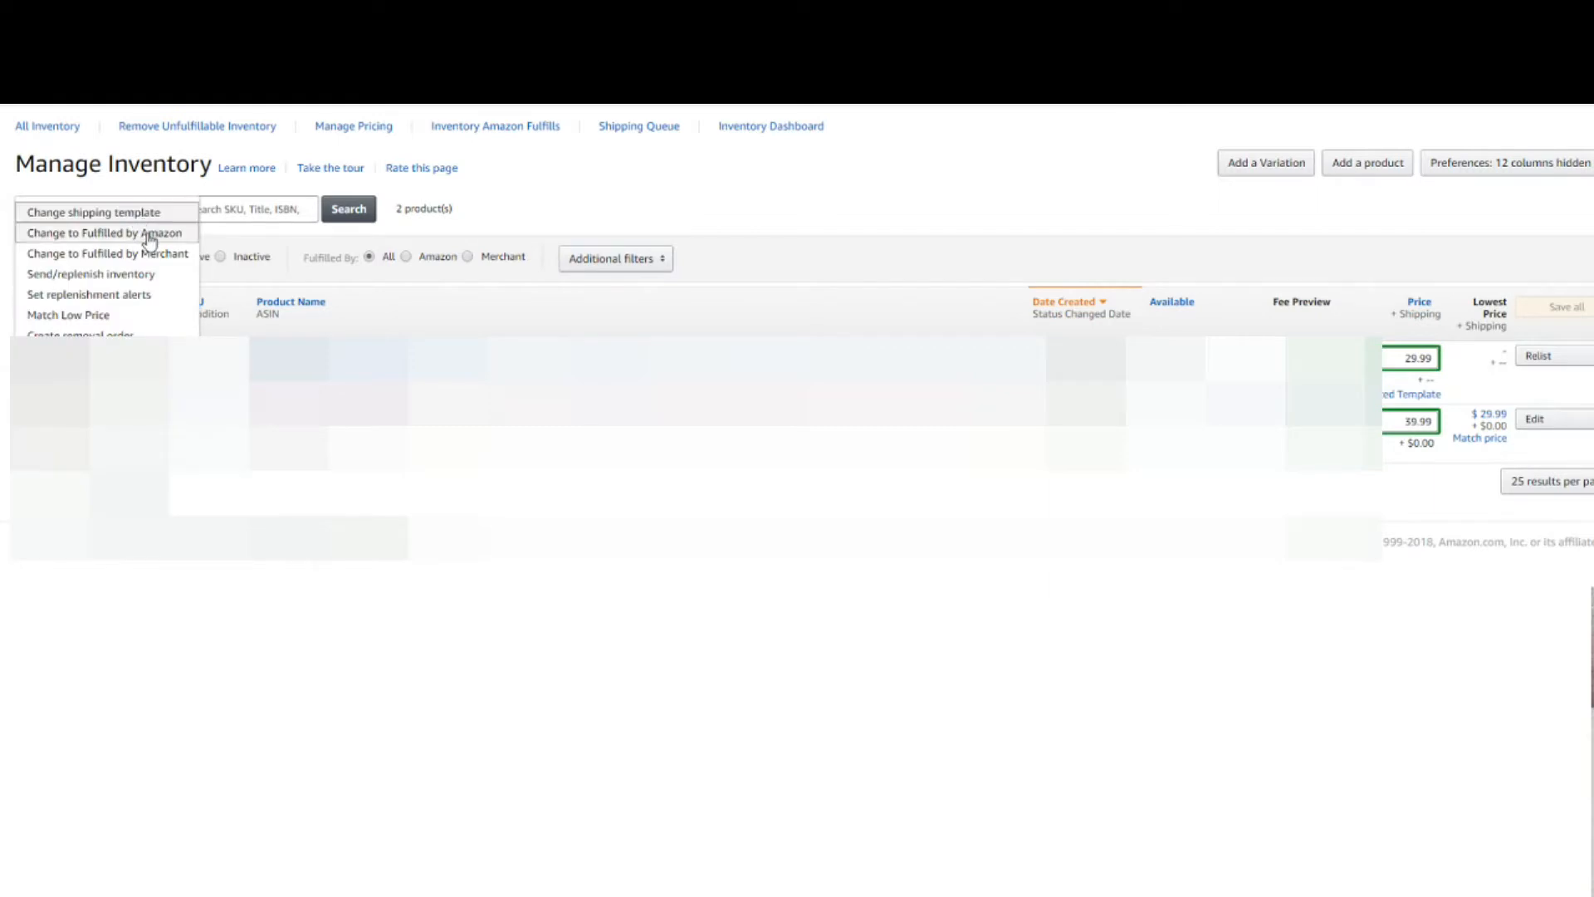
left_click(134, 276)
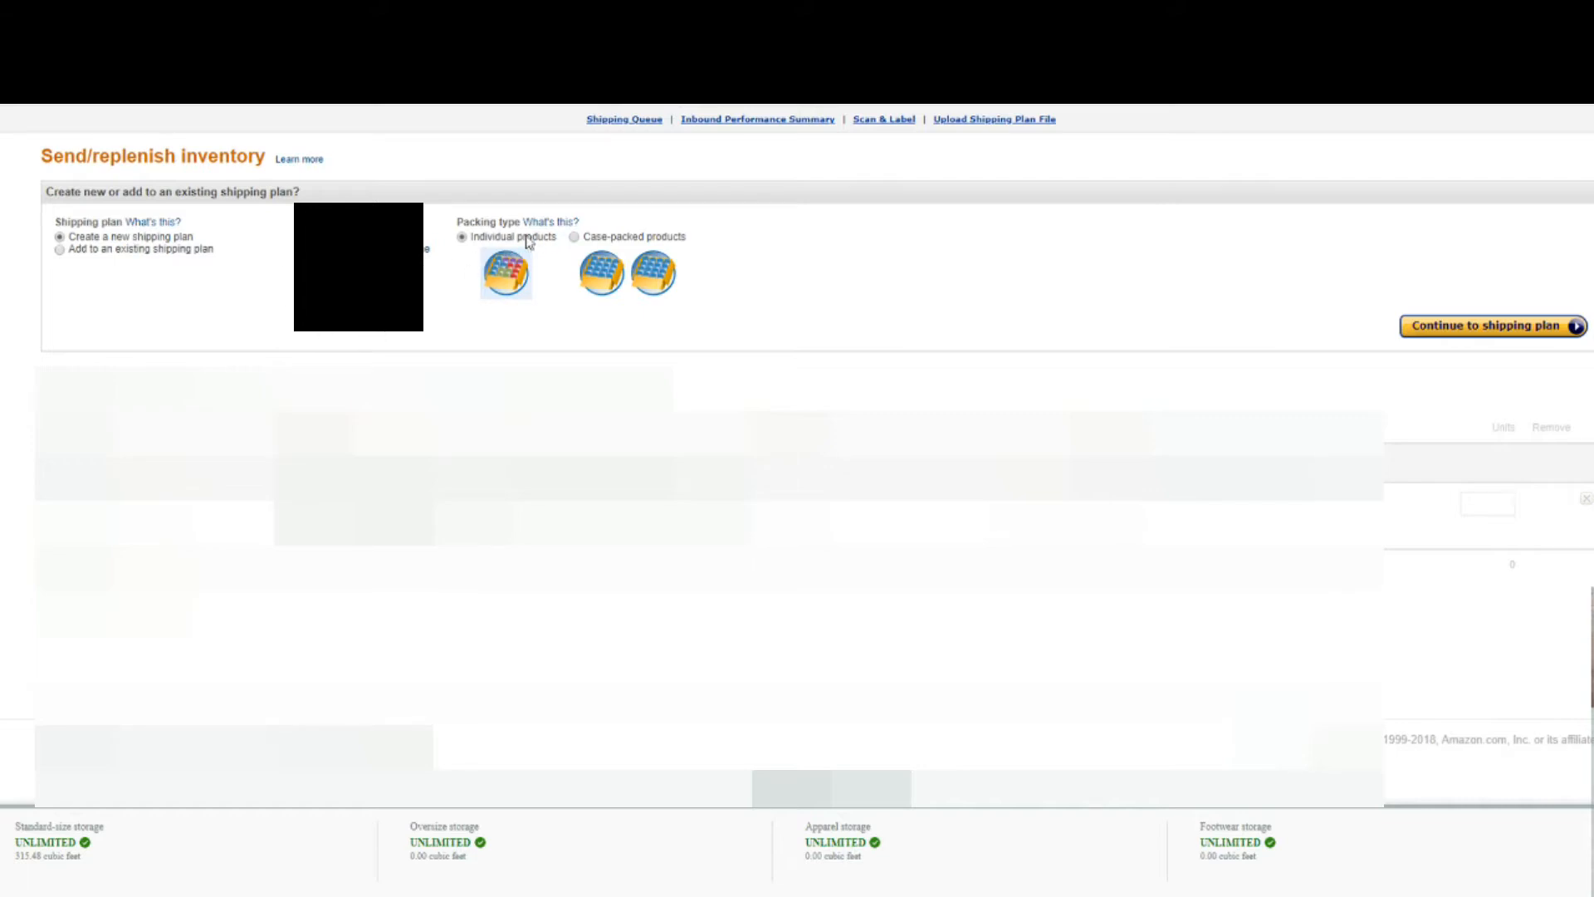
left_click(574, 238)
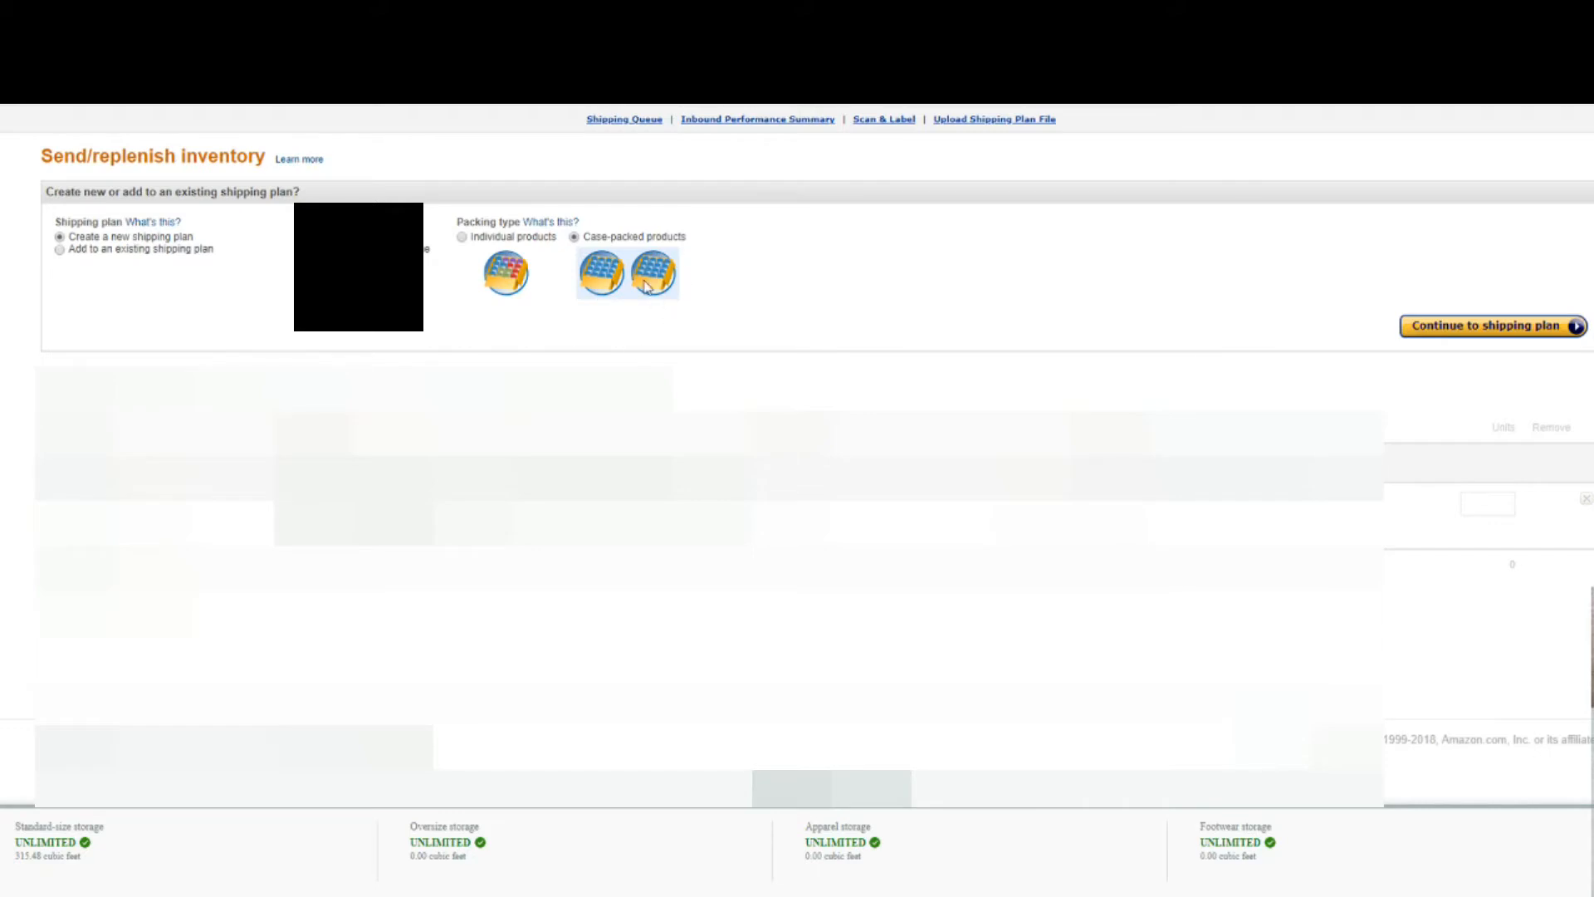
left_click(1519, 330)
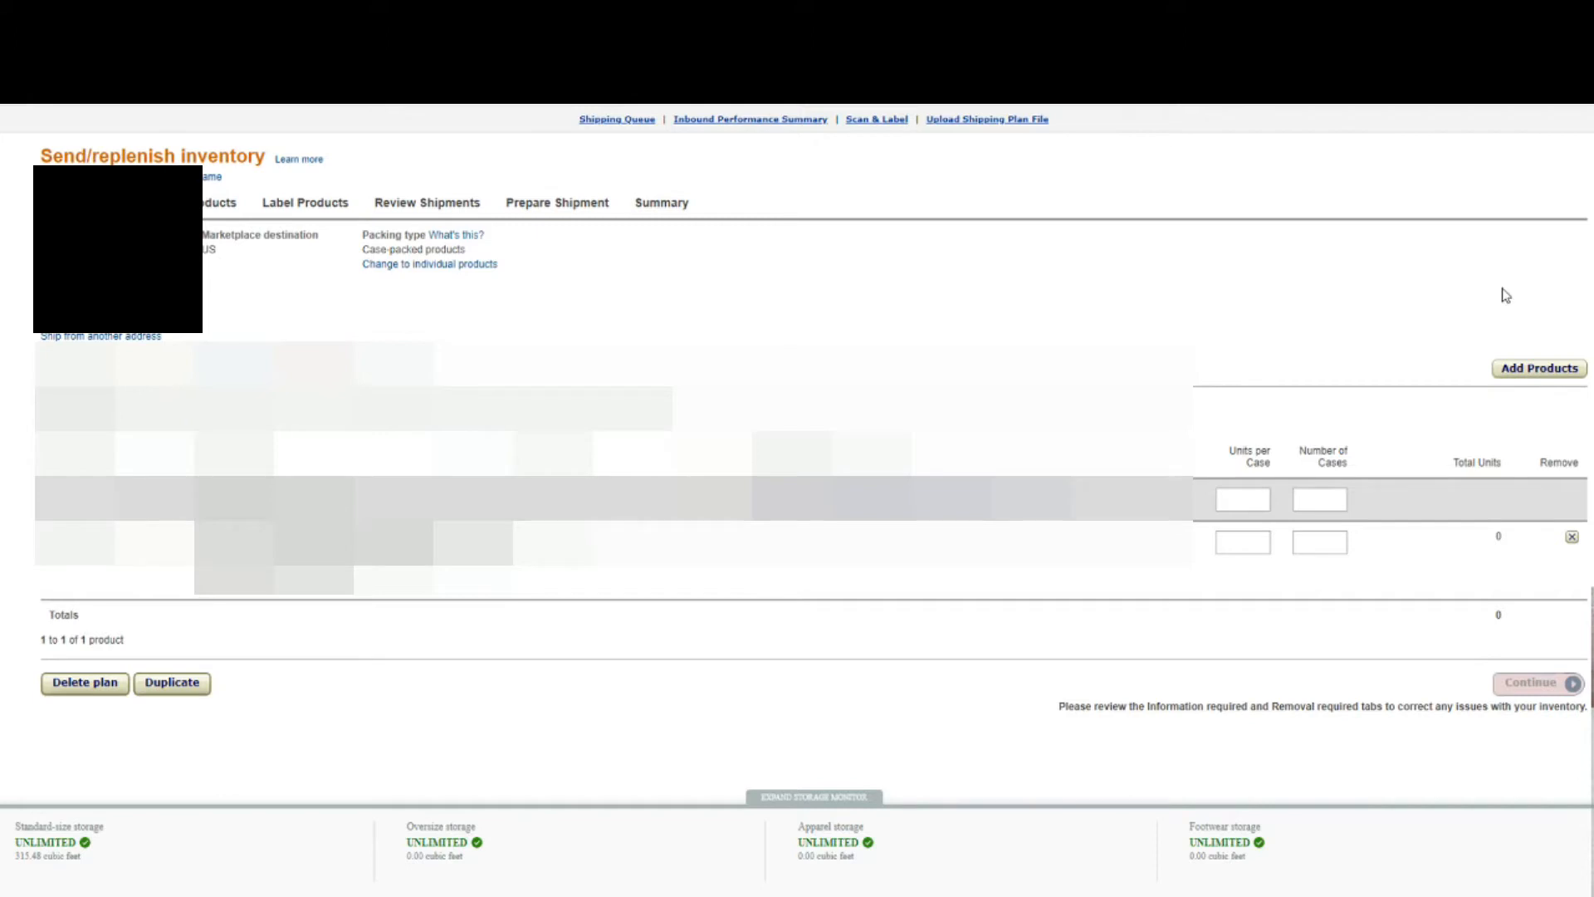
Step: Set the product to 22 units per case and 46 cases, and continue to product preparation
left_click(1248, 494)
type("22")
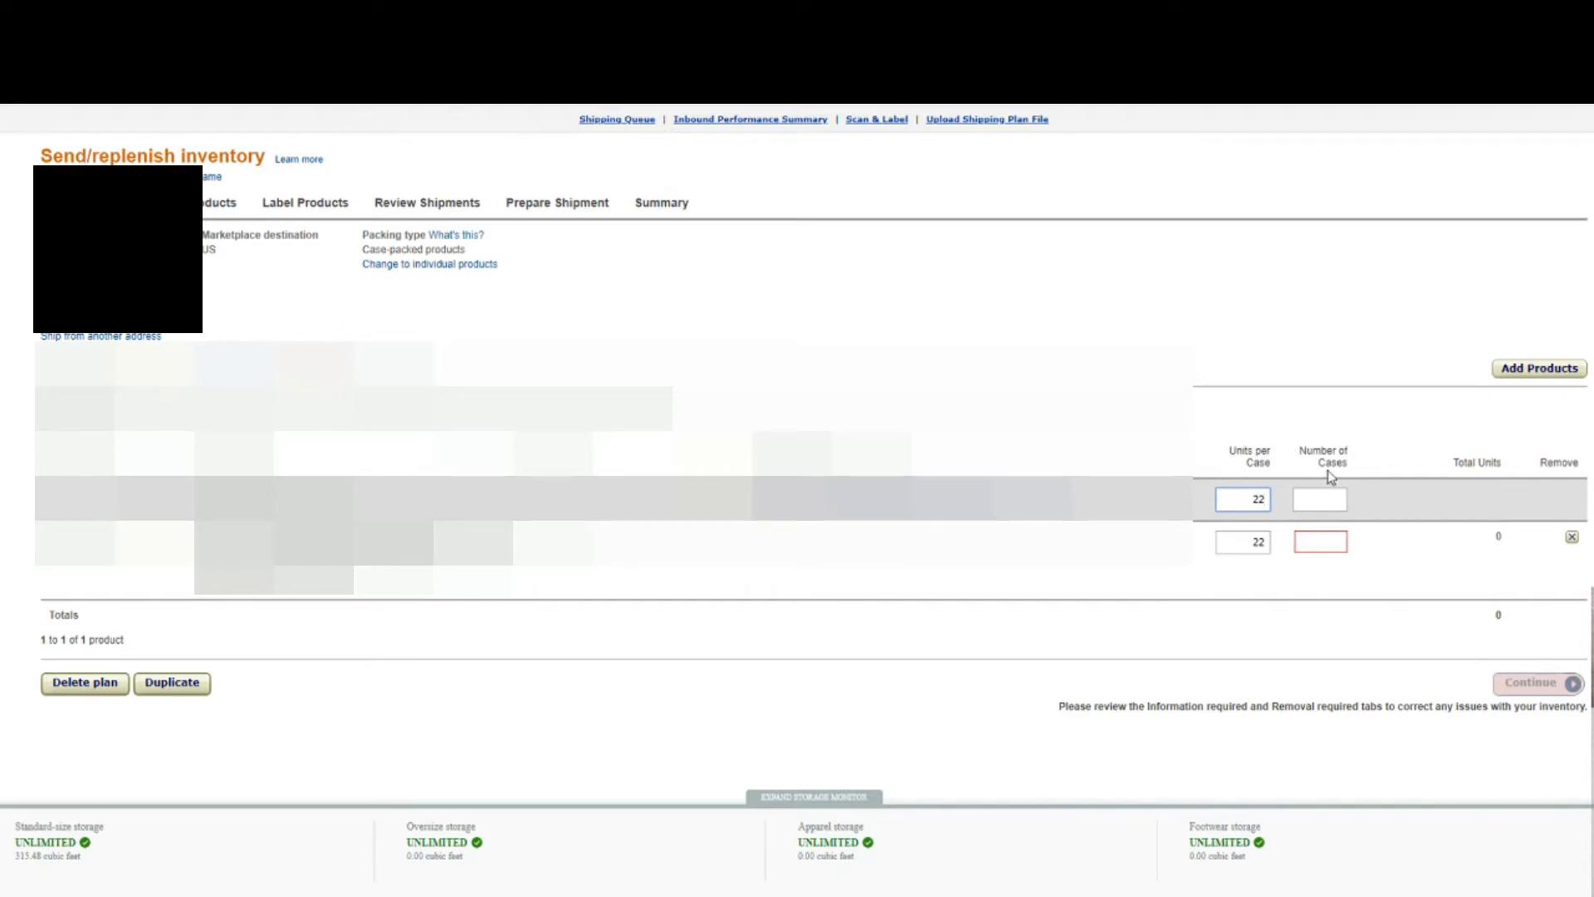
left_click_drag(1246, 451, 1268, 463)
left_click(1267, 463)
type("46")
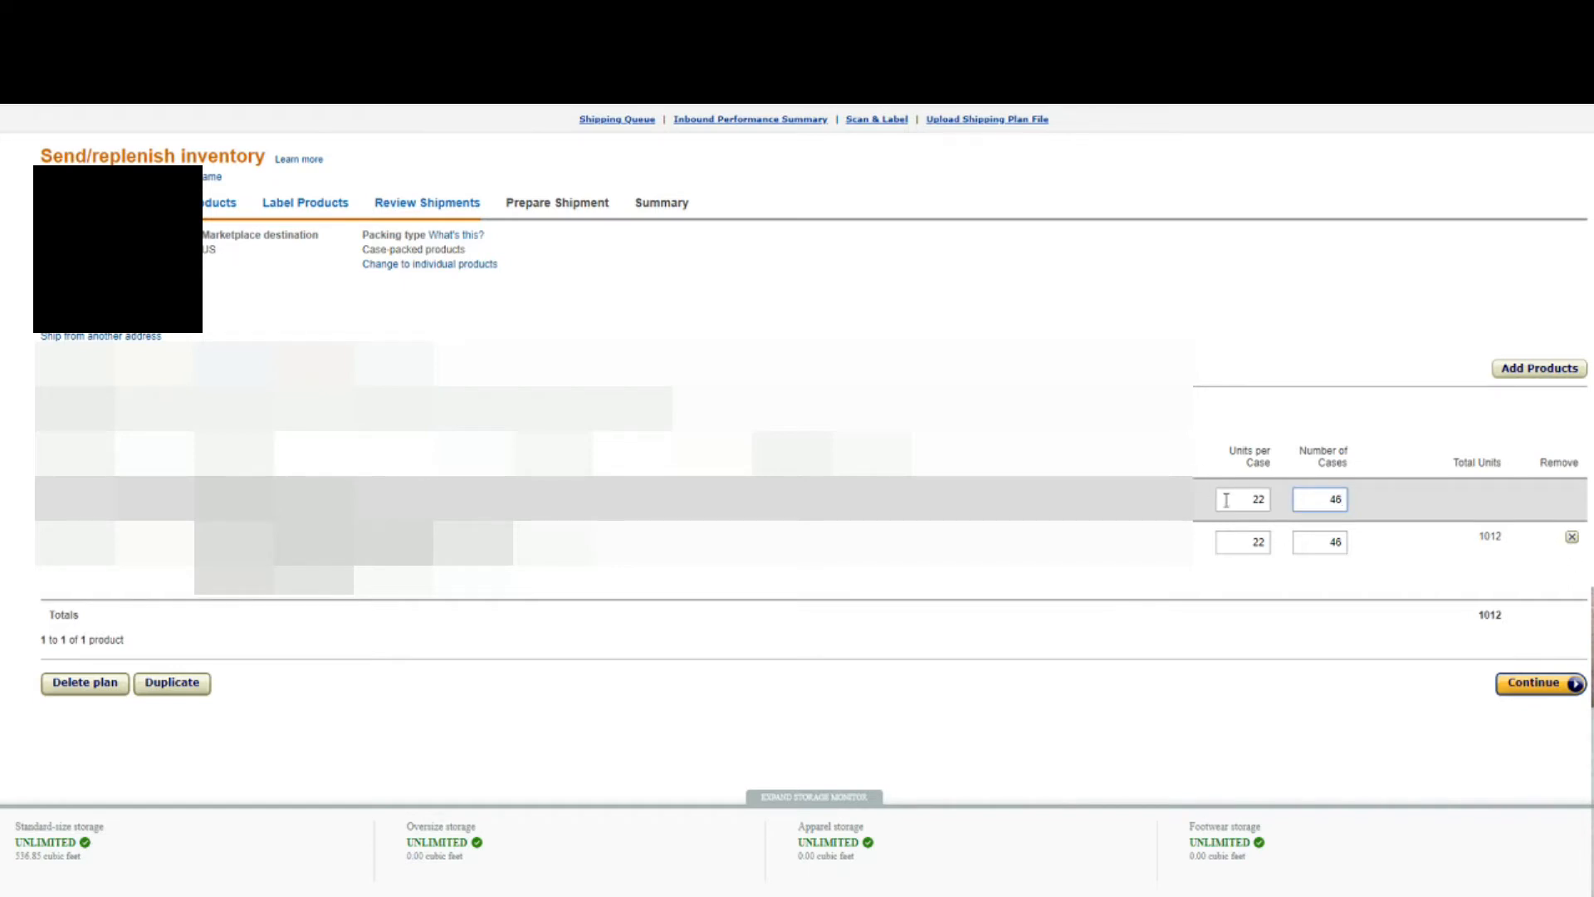
left_click_drag(1453, 461, 1507, 470)
left_click_drag(1478, 535, 1503, 538)
left_click(1516, 551)
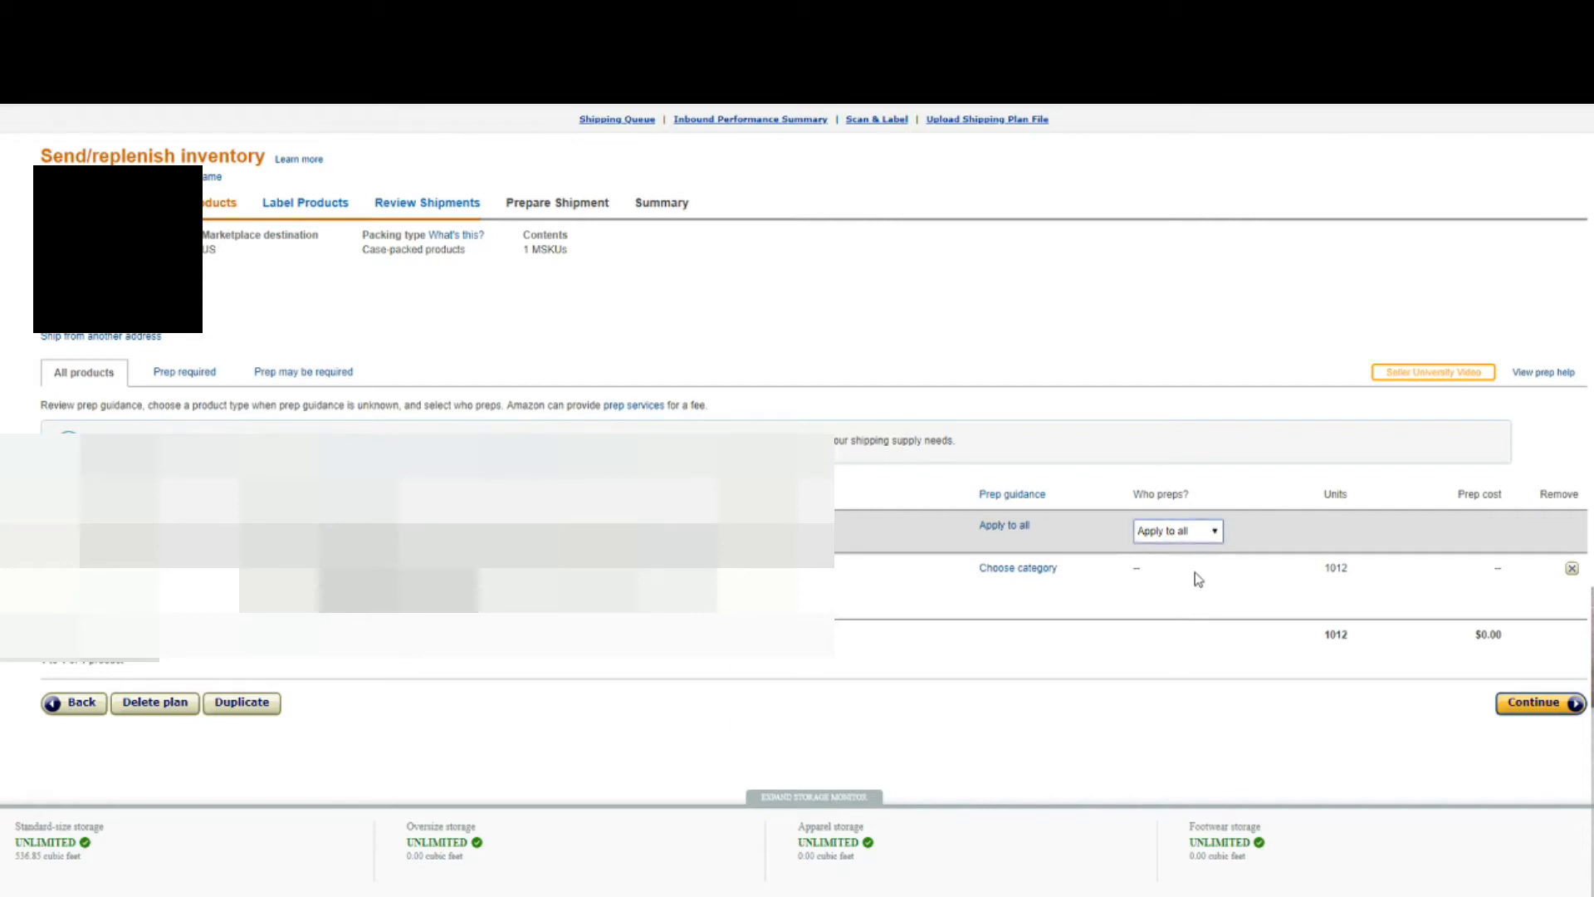
Step: Continue from product preparation to labeling without choosing a prep category
left_click(1198, 579)
left_click_drag(1472, 636, 1501, 636)
left_click(1506, 642)
left_click(1538, 712)
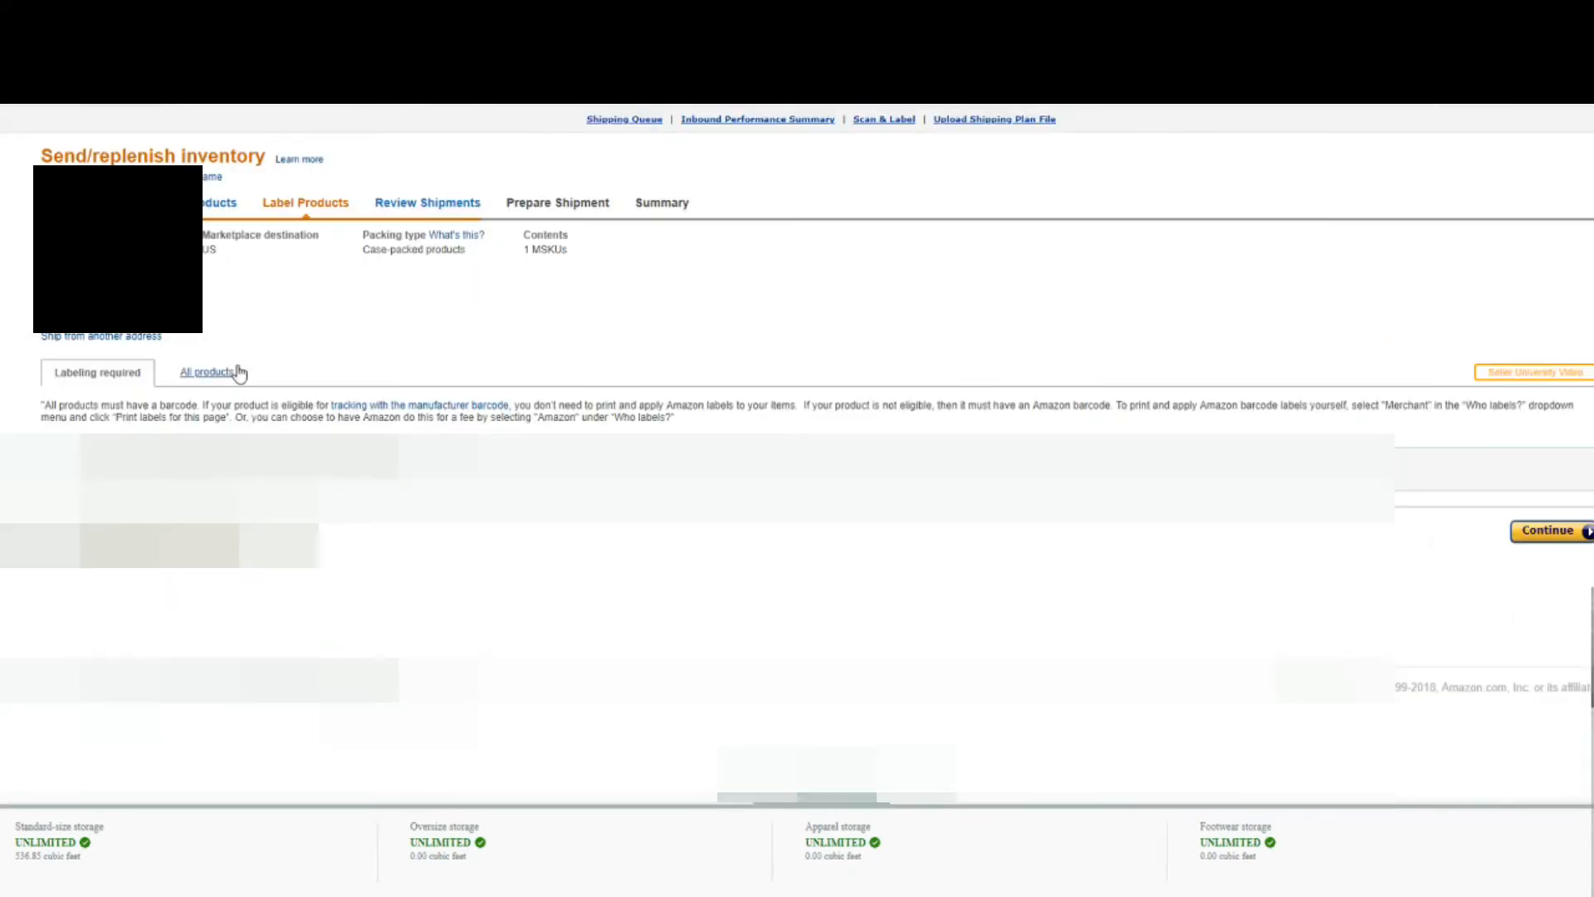
Step: Show all products in the labeling stage, check who labels them and the unit quantity, and continue to the shipment review
left_click(215, 373)
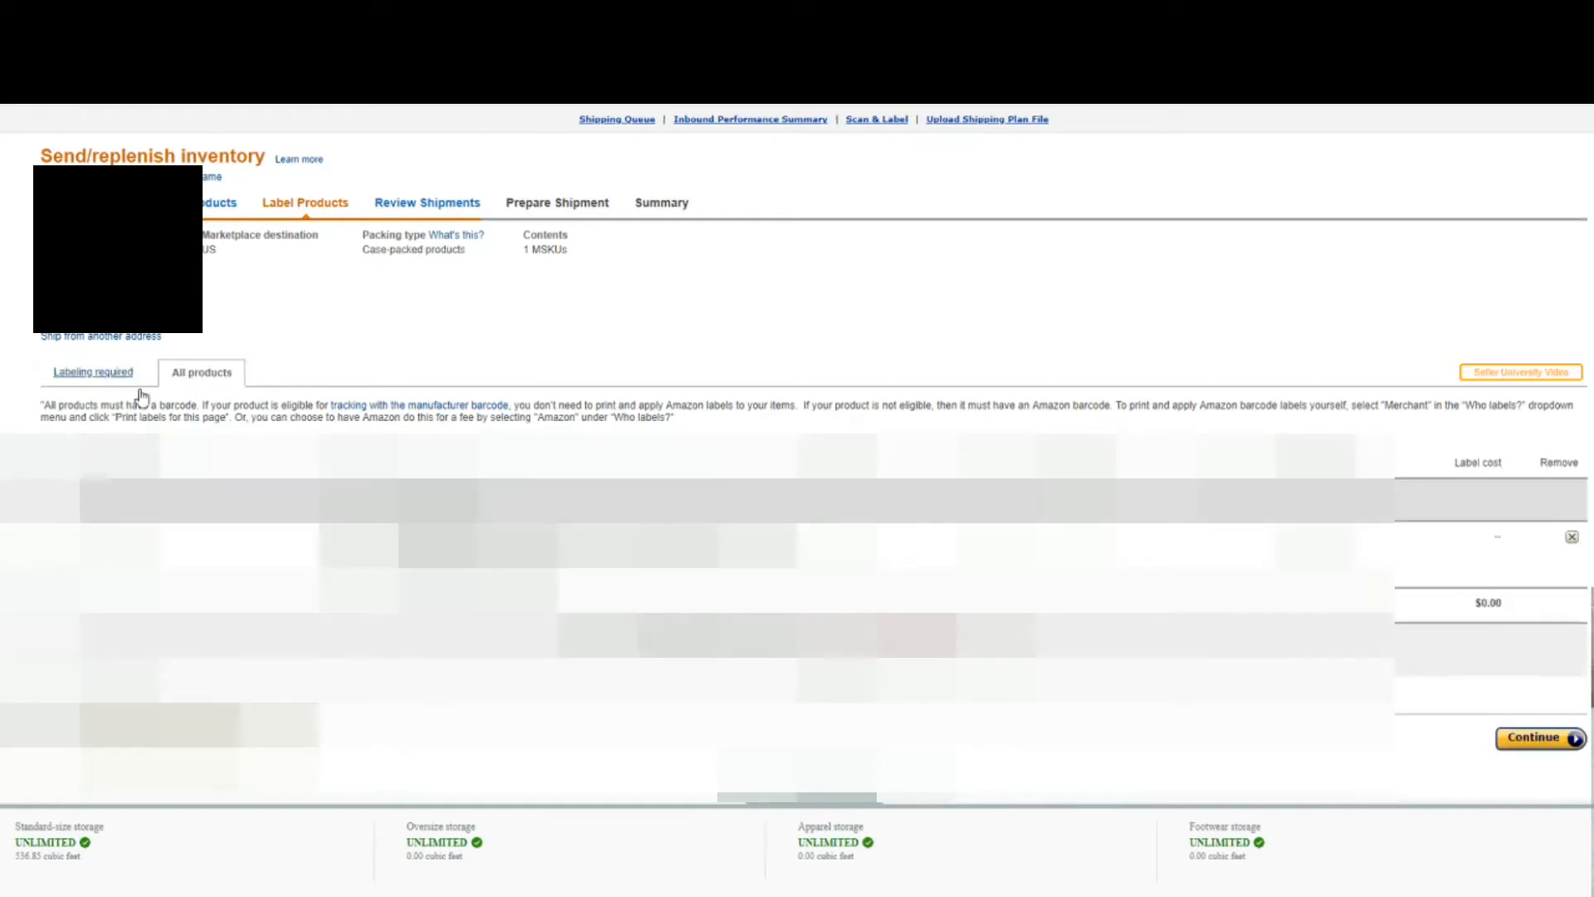
left_click(104, 371)
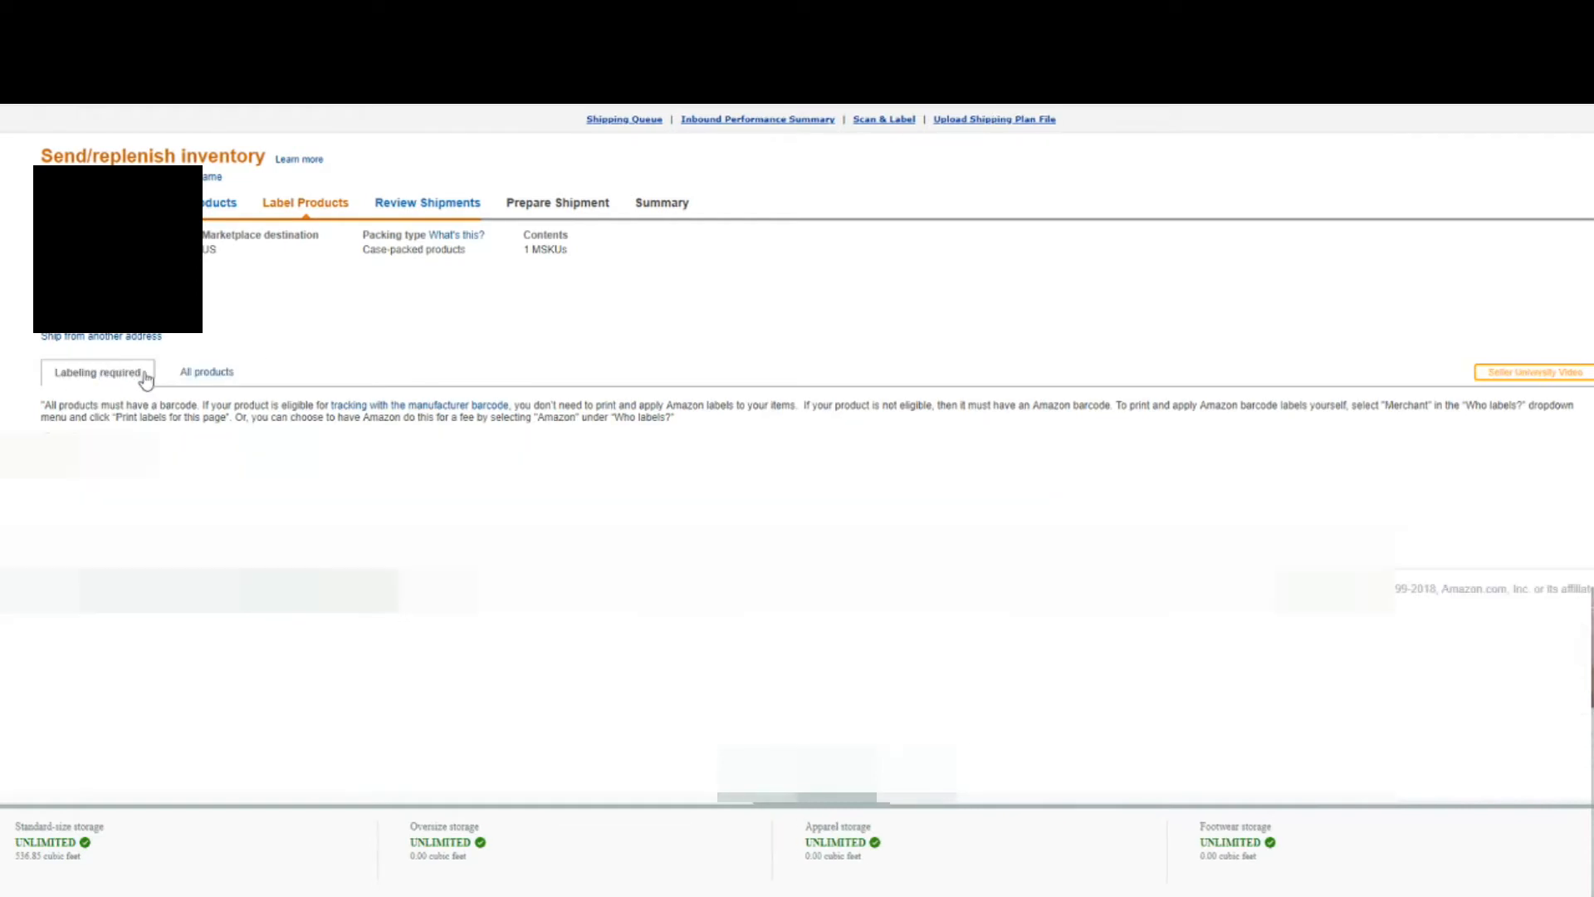
left_click(205, 375)
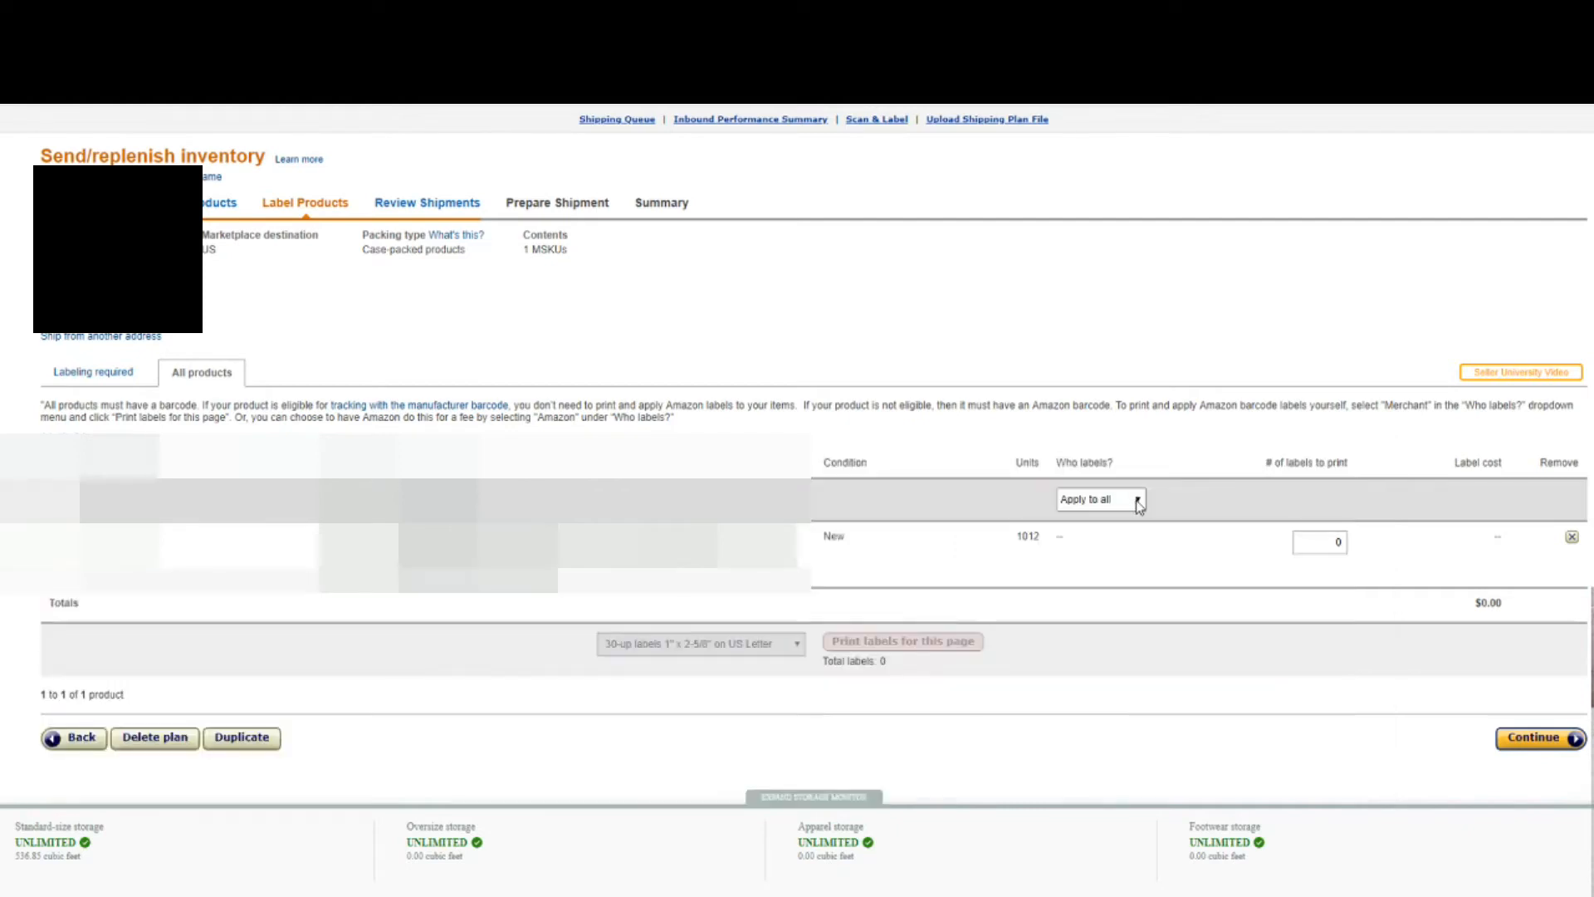
left_click_drag(1055, 464, 1123, 466)
left_click(1172, 464)
double_click(1023, 537)
left_click(1031, 571)
double_click(1026, 536)
left_click(1106, 548)
left_click(1533, 738)
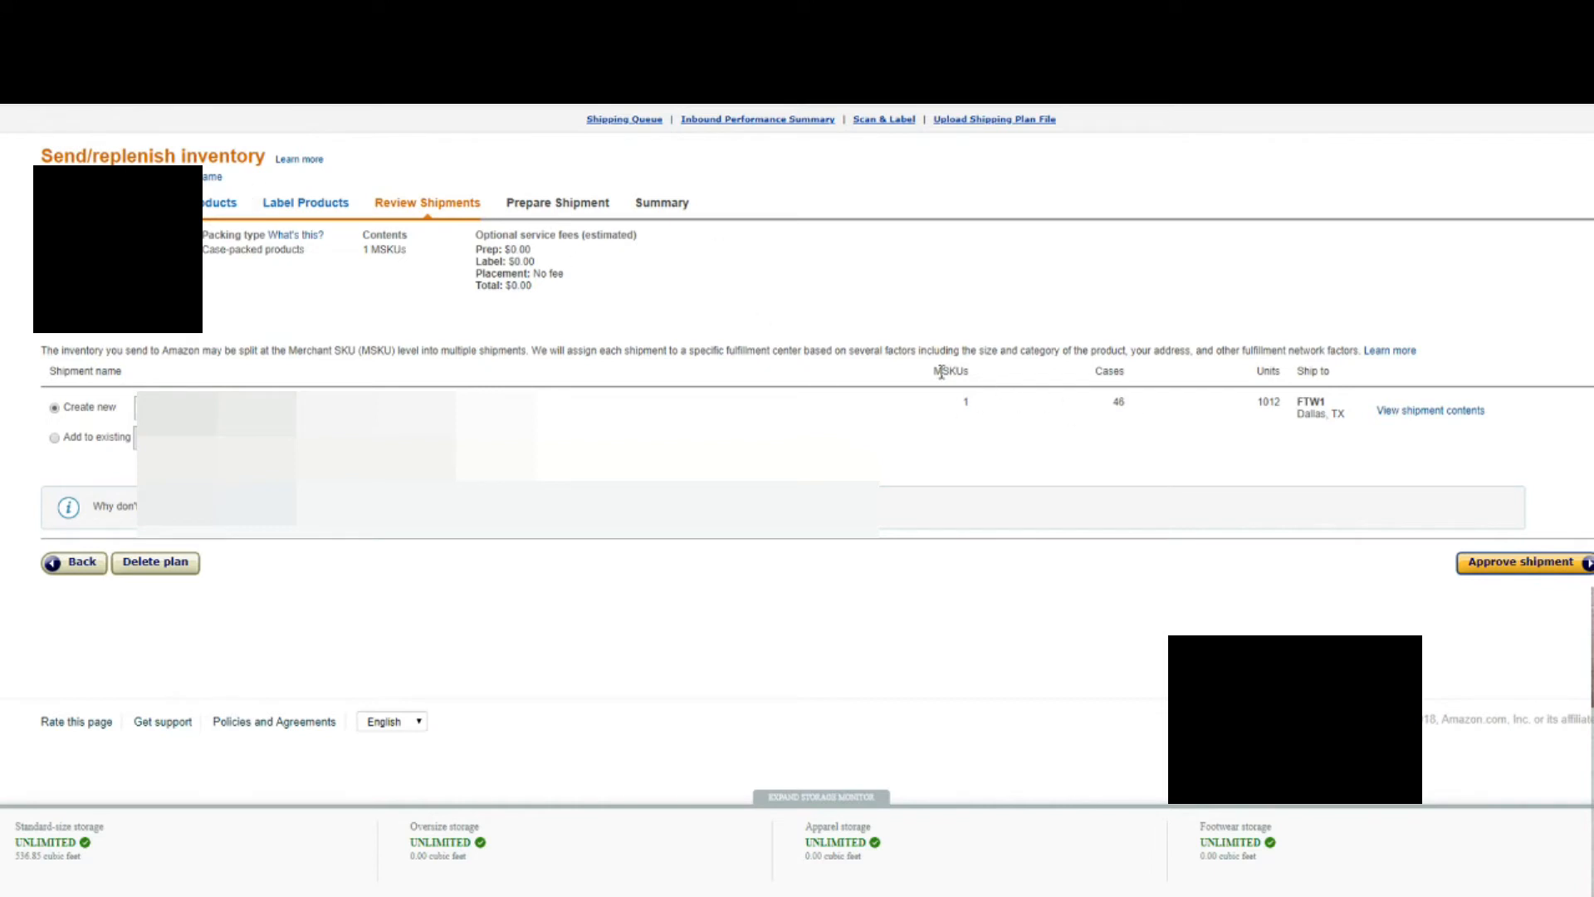
Step: Review the shipment's quantities and destination, choose to add it to an existing shipment, and approve it
left_click_drag(931, 372, 963, 369)
left_click(1095, 372)
left_click_drag(1257, 403, 1280, 404)
left_click(1286, 417)
left_click_drag(1295, 399, 1340, 410)
left_click(1347, 438)
left_click(54, 437)
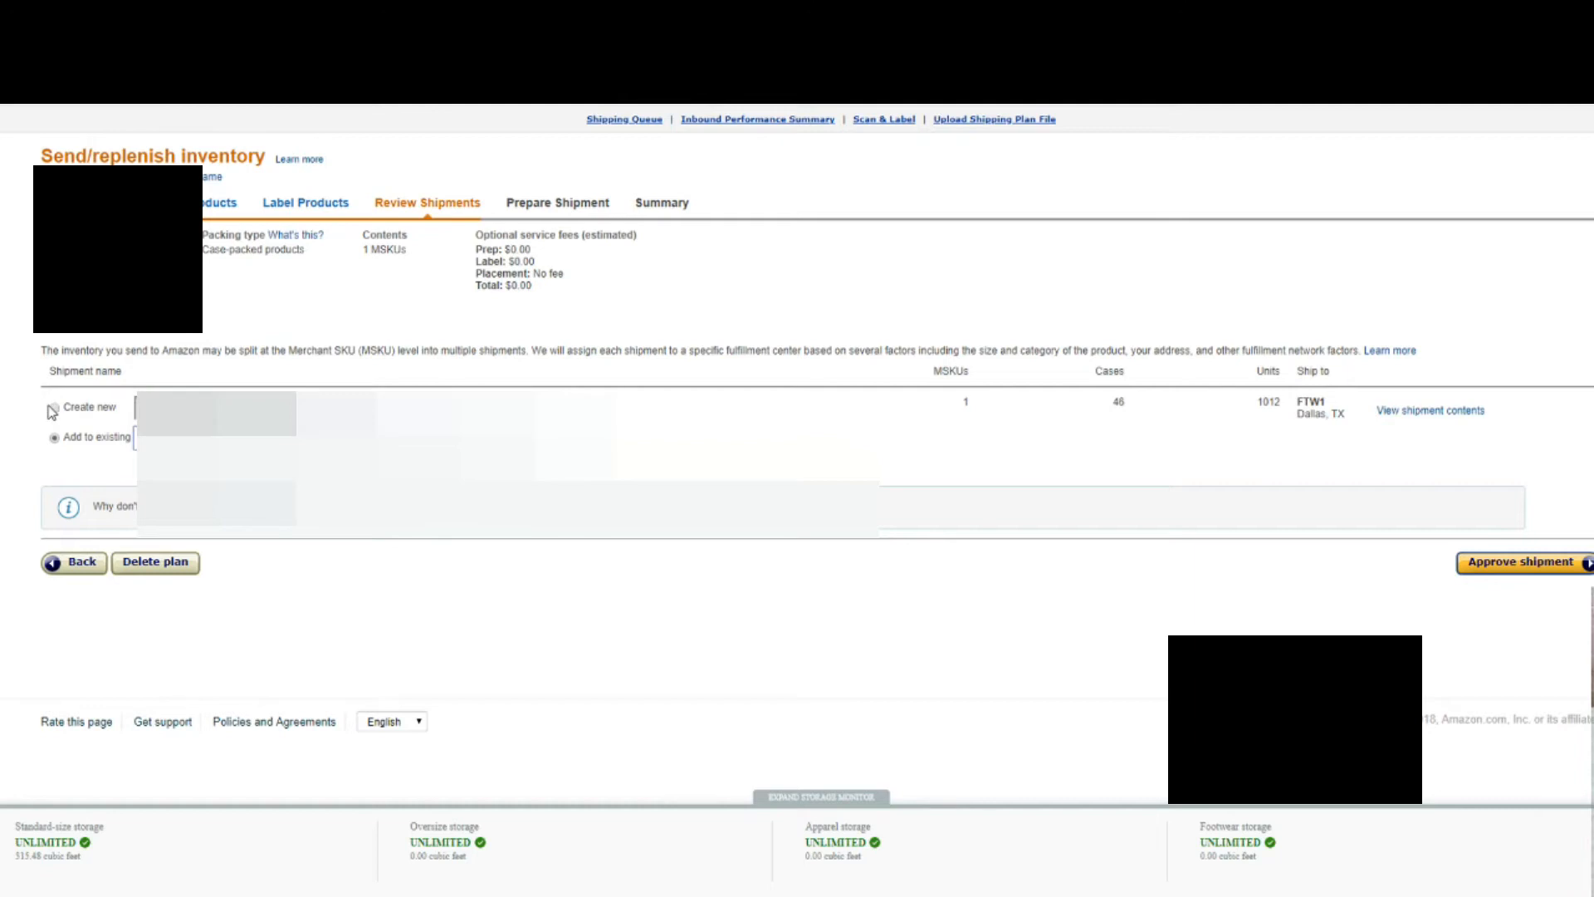
left_click(55, 407)
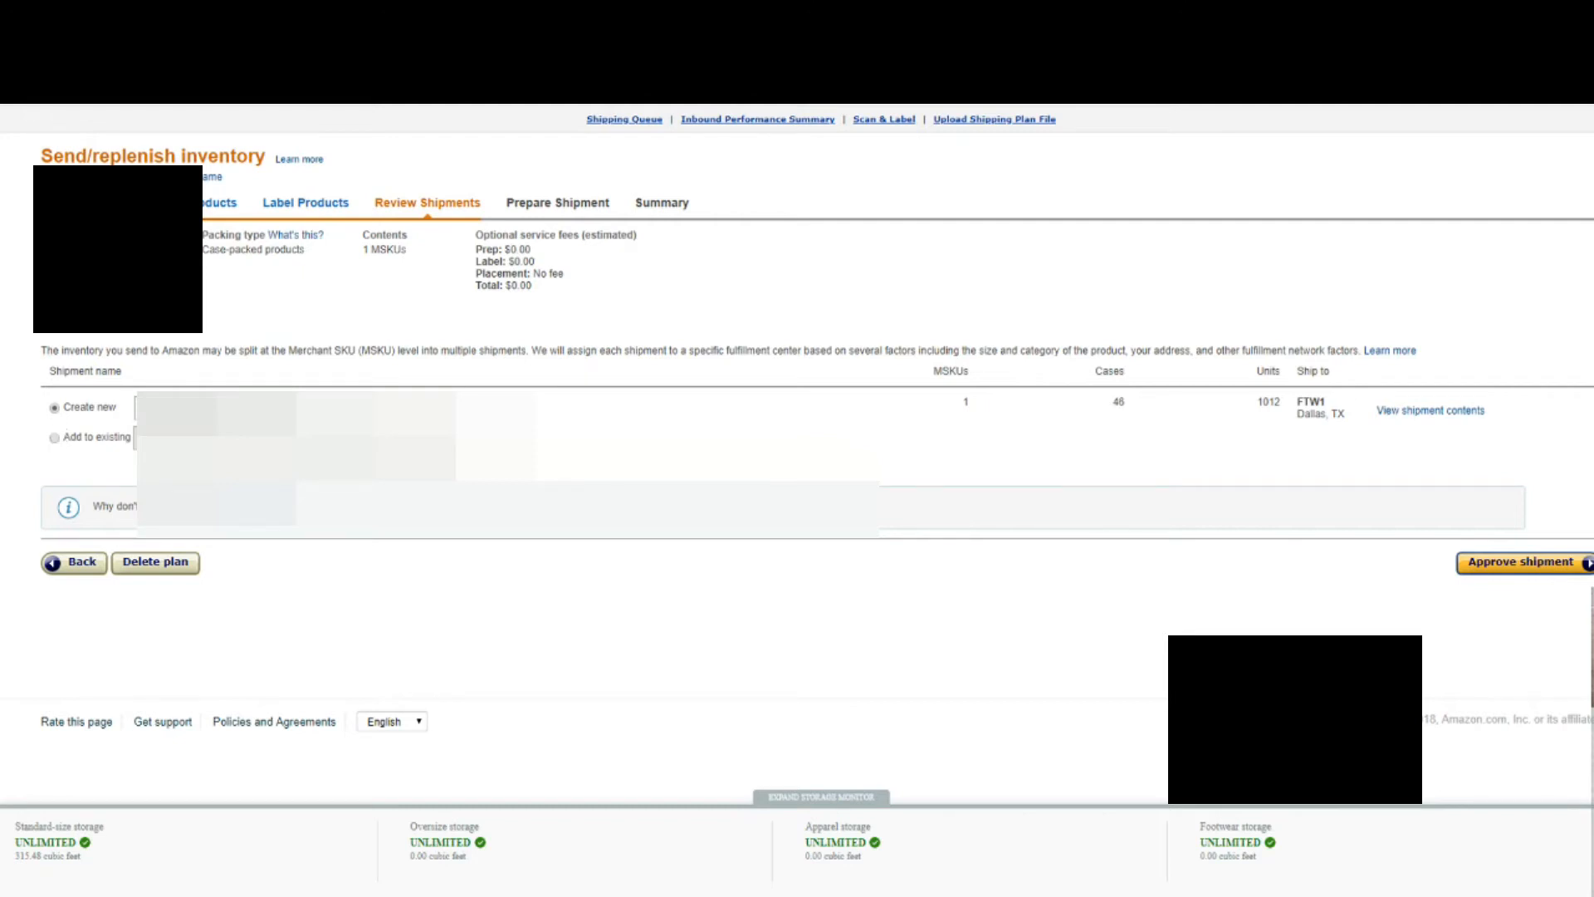
left_click(53, 437)
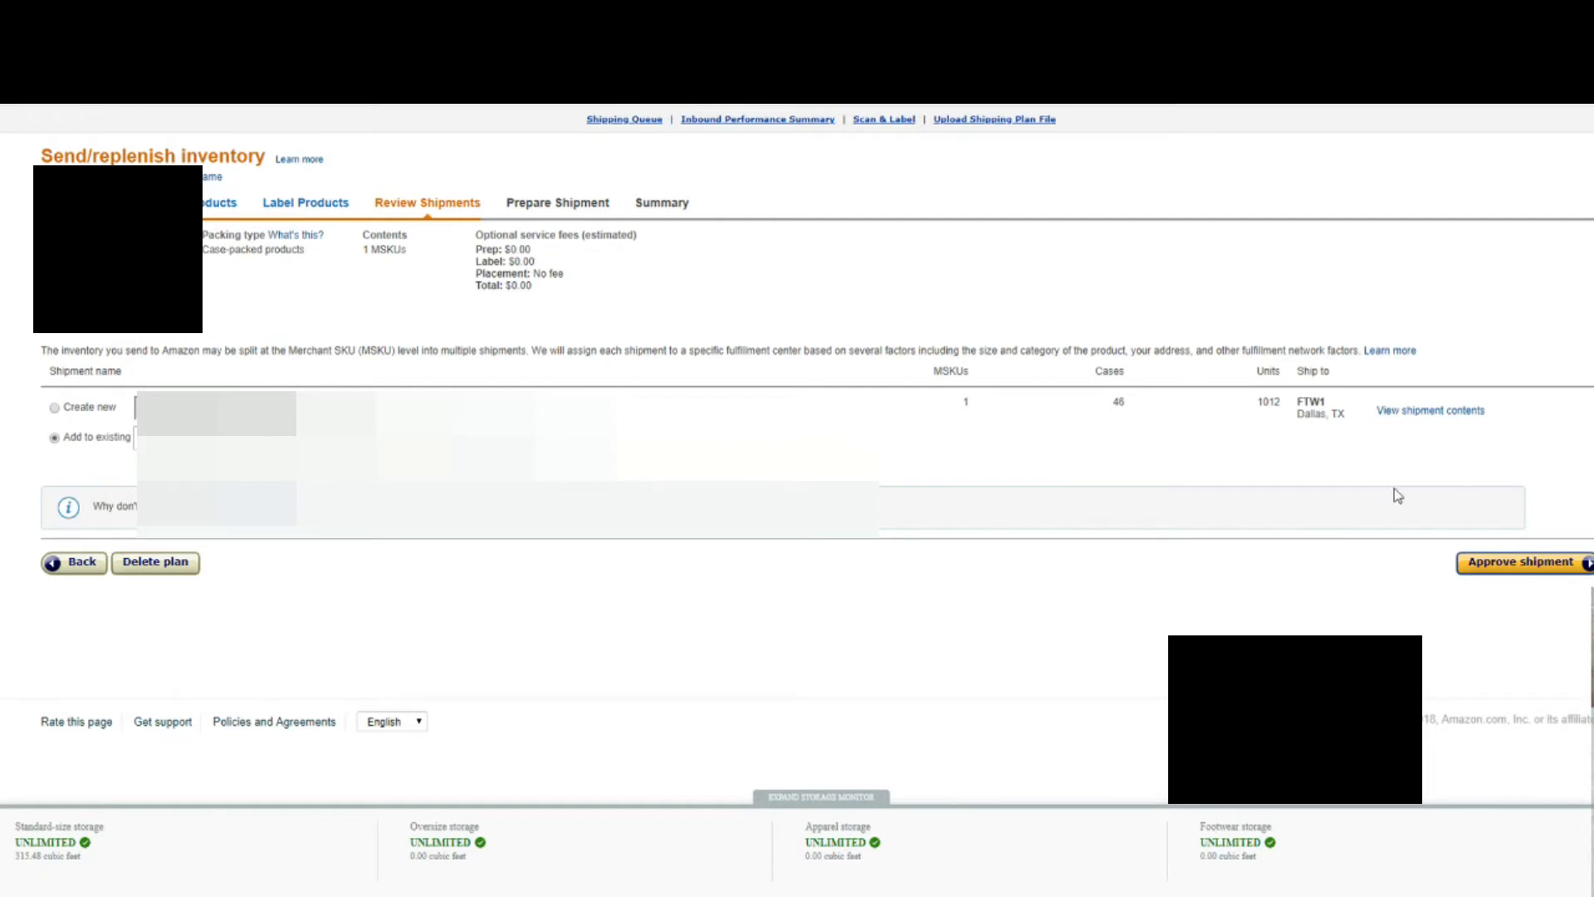
left_click_drag(1295, 396, 1345, 414)
left_click(1308, 462)
left_click(1555, 569)
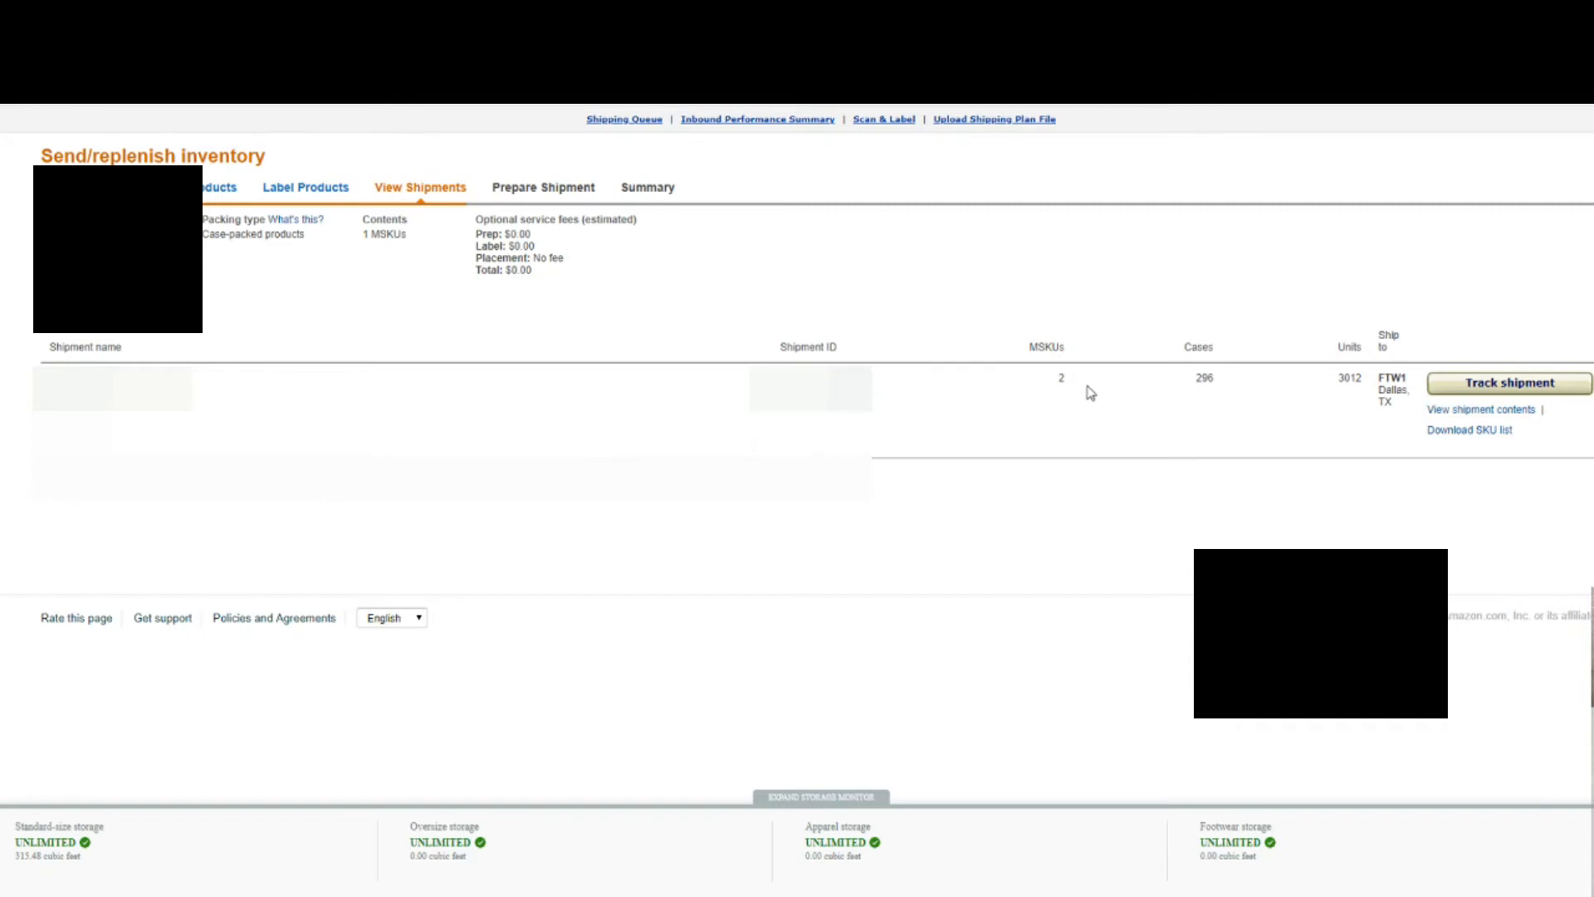
Step: Check the combined shipment's case count and shipment ID, and open the shipment for tracking and preparation
left_click_drag(1189, 383, 1216, 389)
left_click_drag(777, 380, 880, 387)
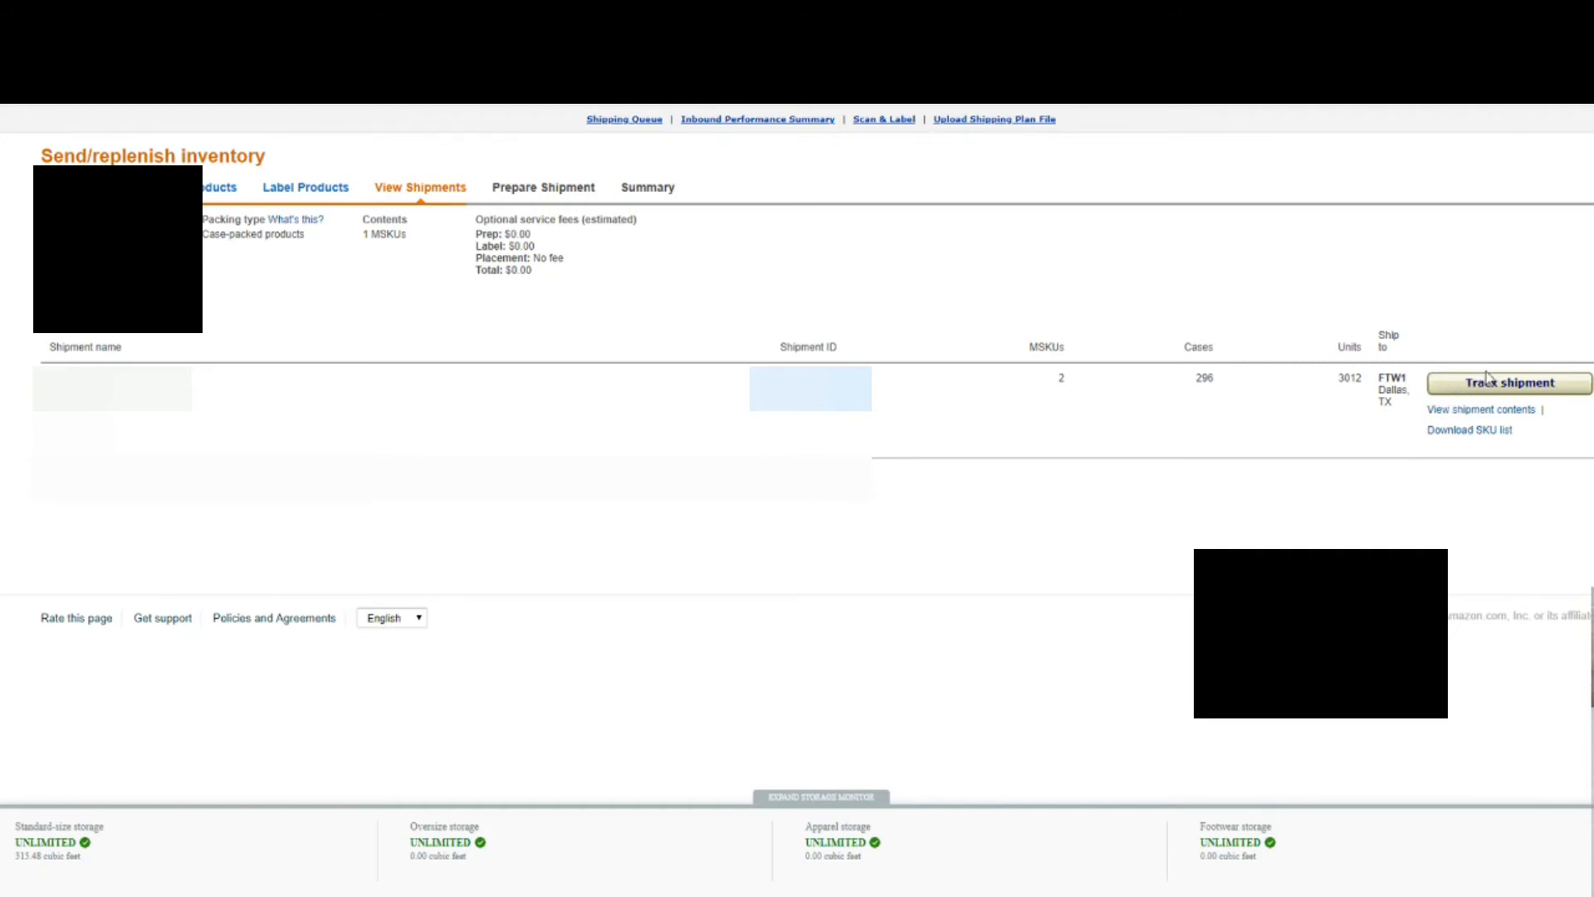
left_click(1553, 383)
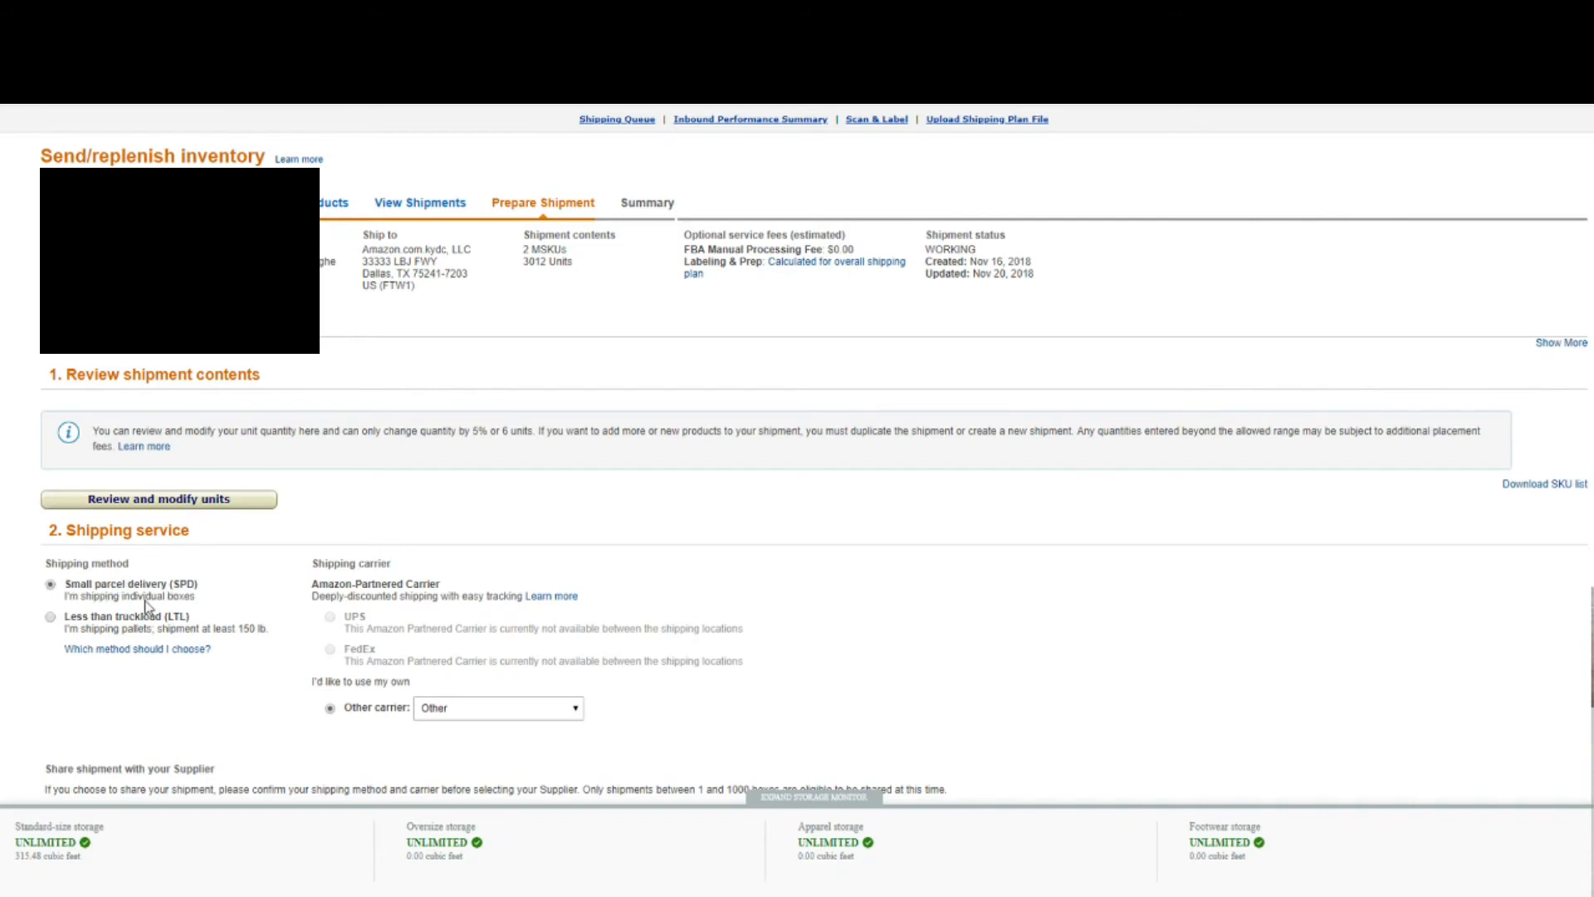
Step: Set the shipping method to Small parcel delivery (SPD) and choose a non-partnered carrier under Other carrier
left_click(52, 618)
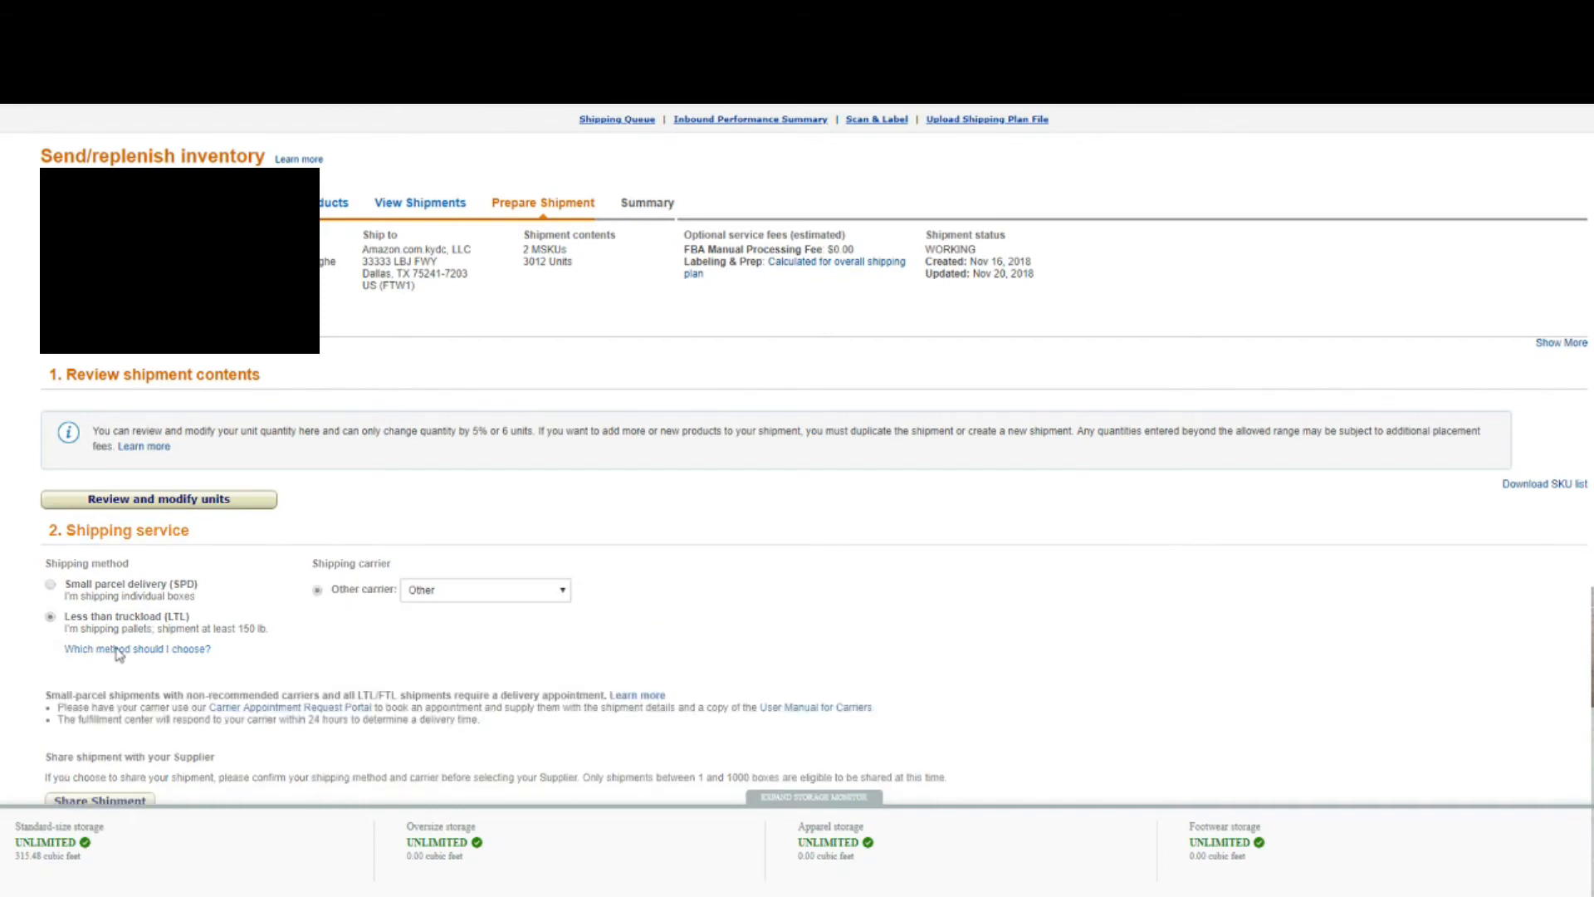
left_click(52, 585)
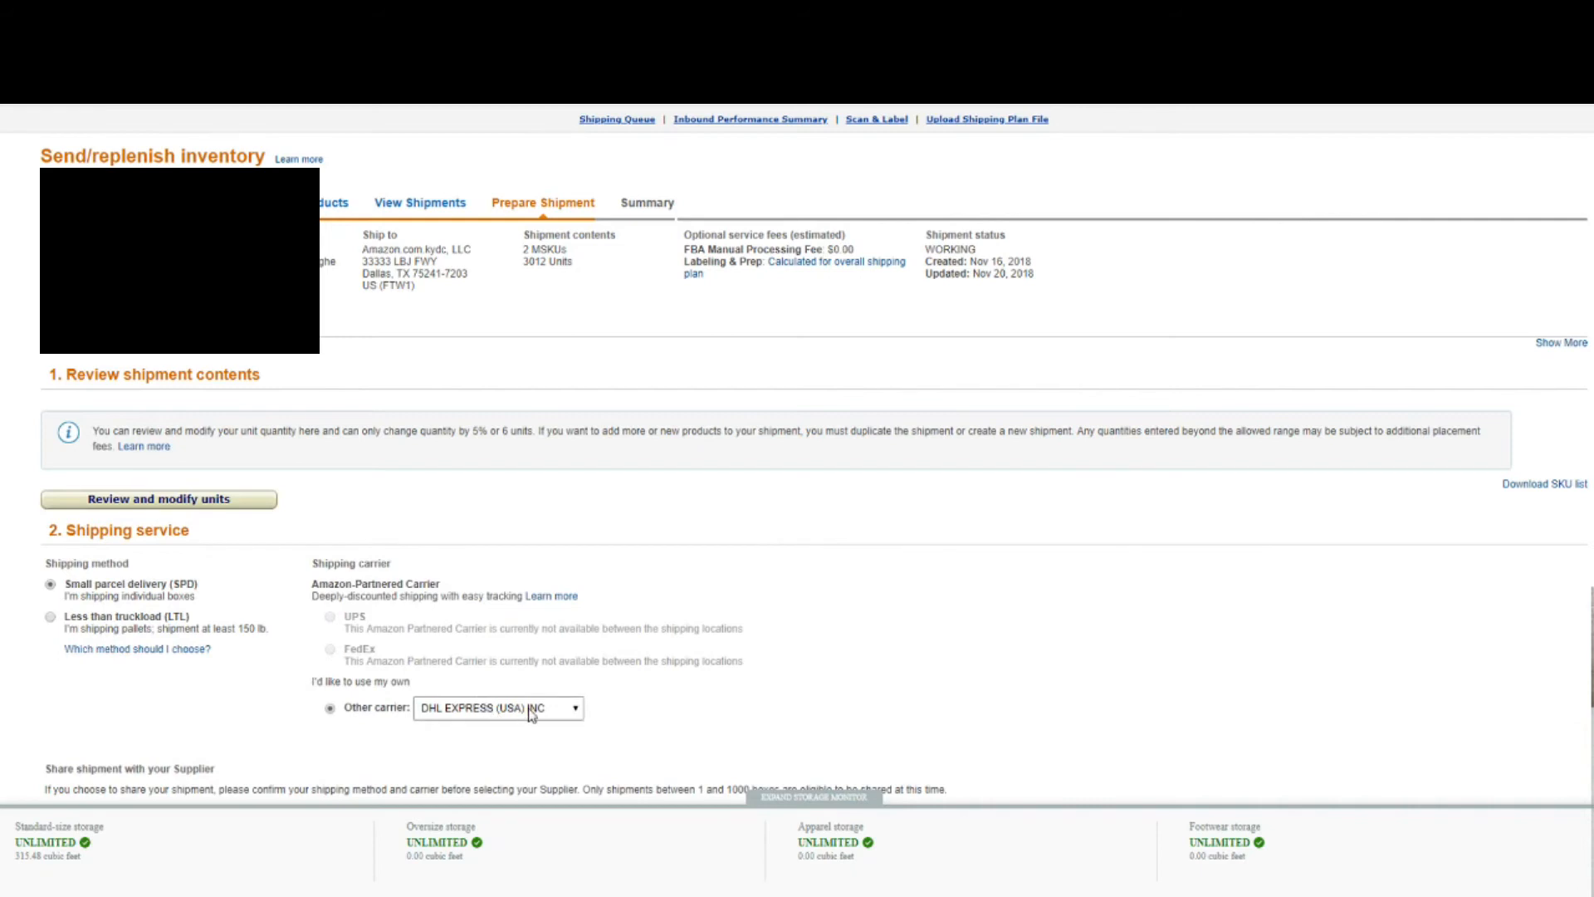
left_click(561, 714)
left_click(480, 787)
Step: Set the box configuration of the 1012-unit product to 22 units per box and 46 boxes under Shipment packing
scroll(797, 449, "down", 8)
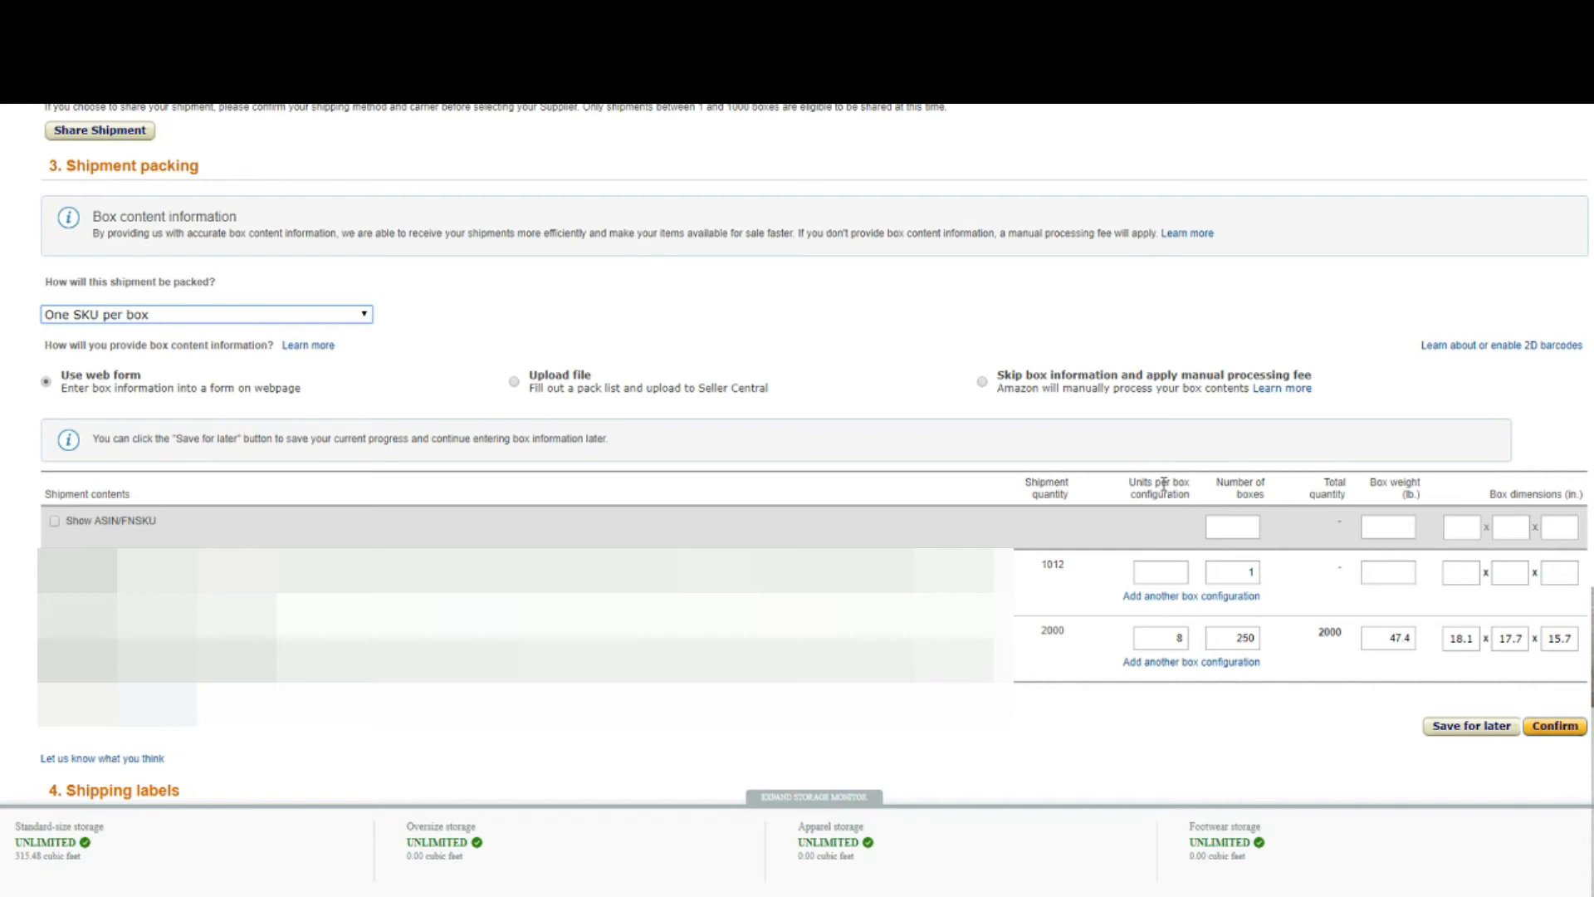
left_click_drag(1172, 488, 1199, 495)
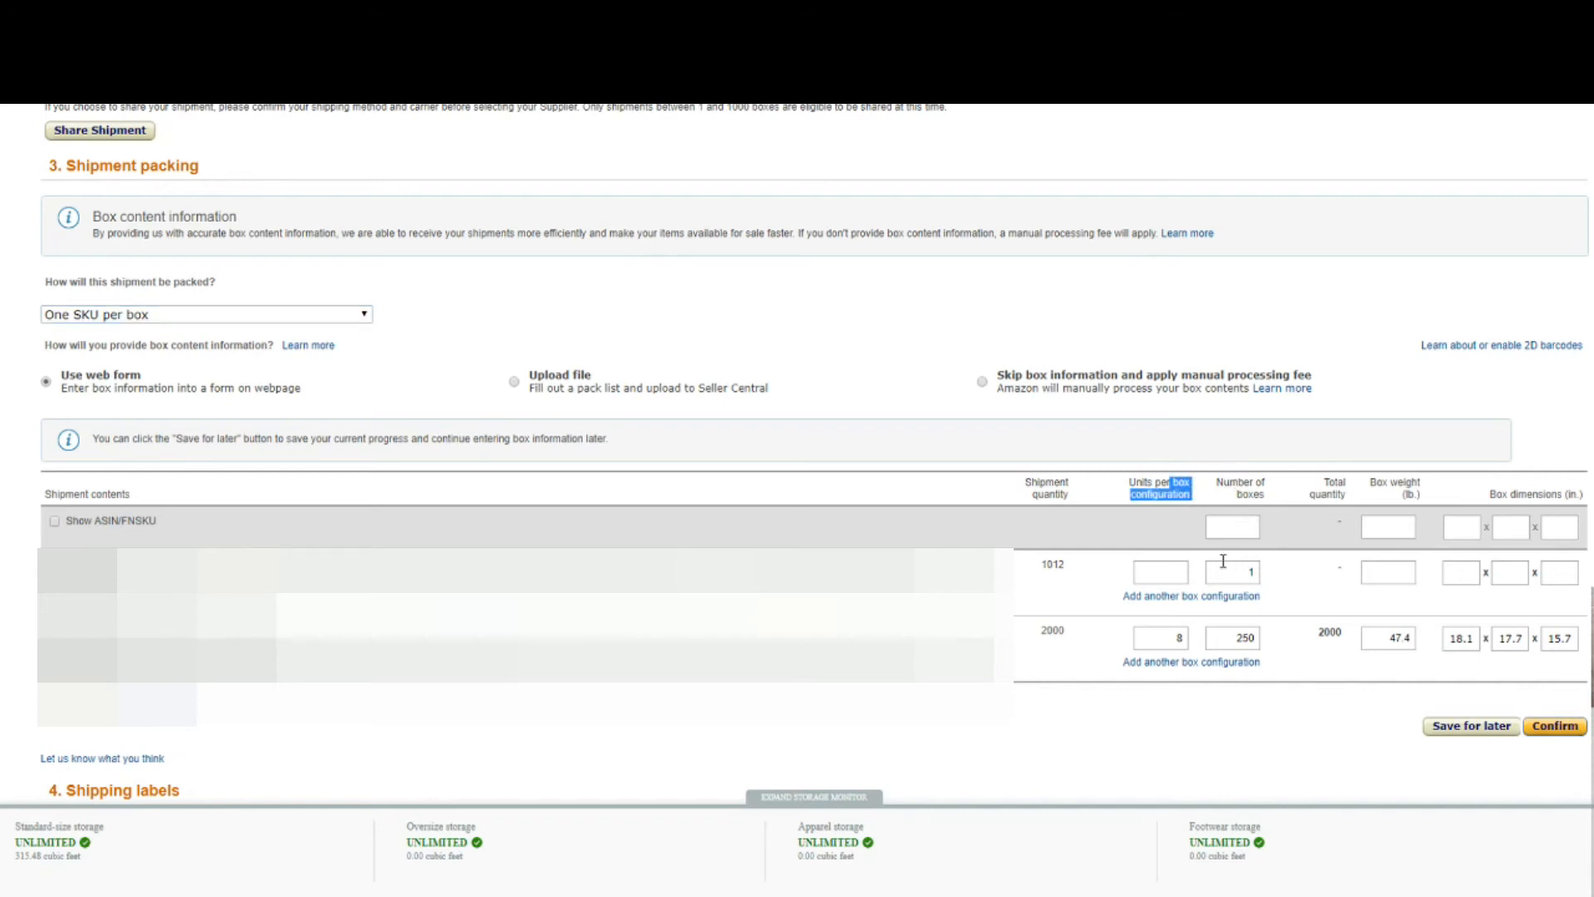
left_click(1158, 568)
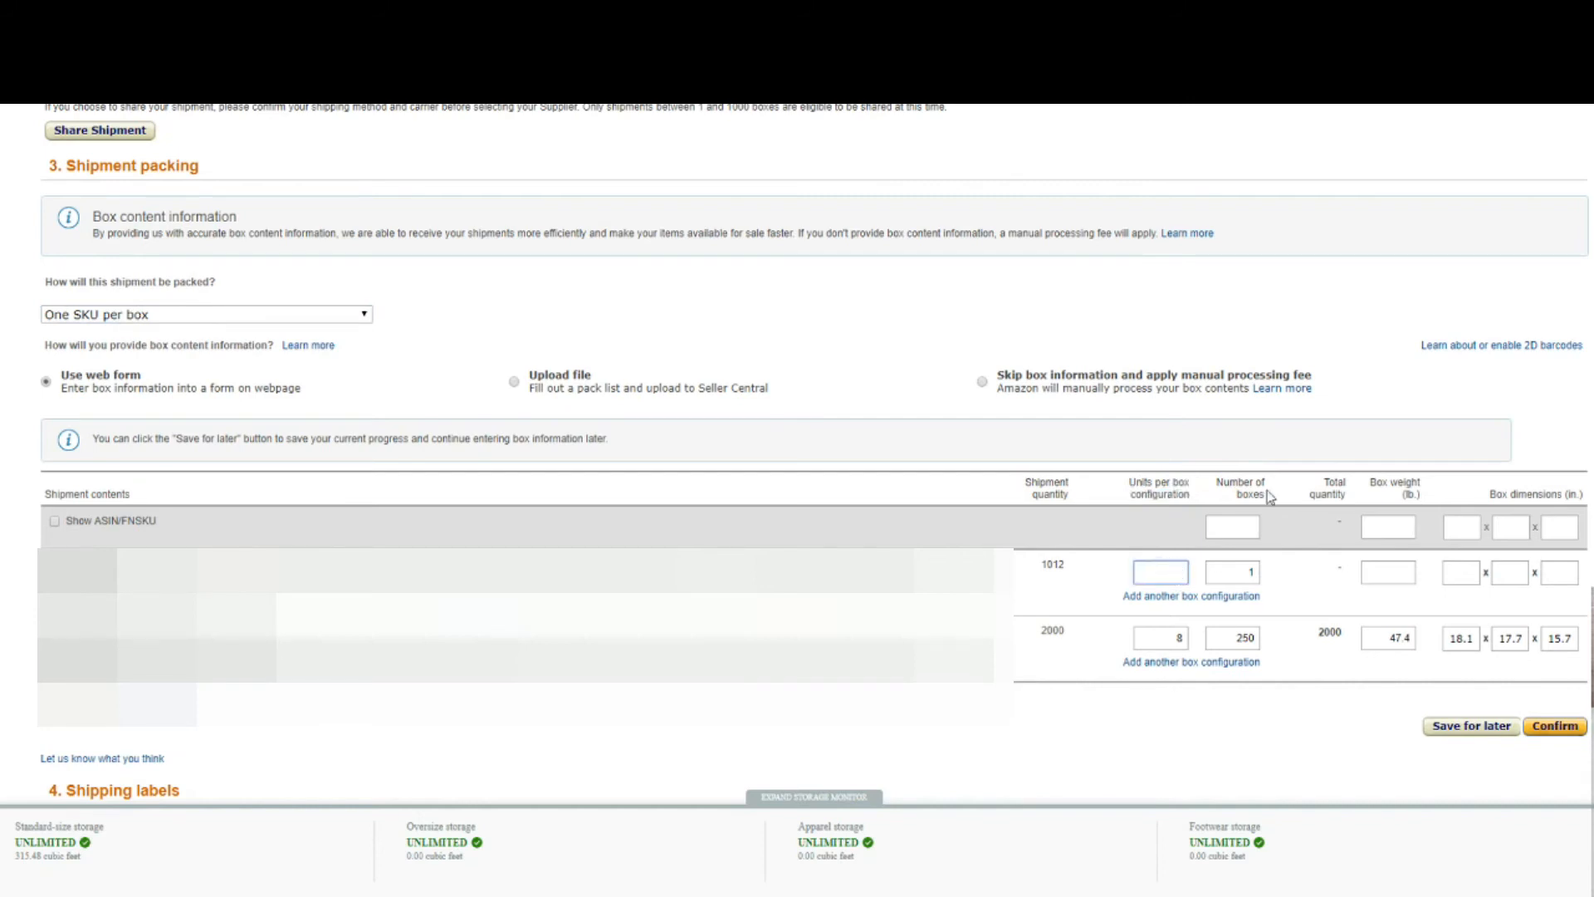
type("16")
key("Tab")
type("46")
key("Tab")
left_click_drag(1170, 574, 1209, 581)
type("22")
key("Tab")
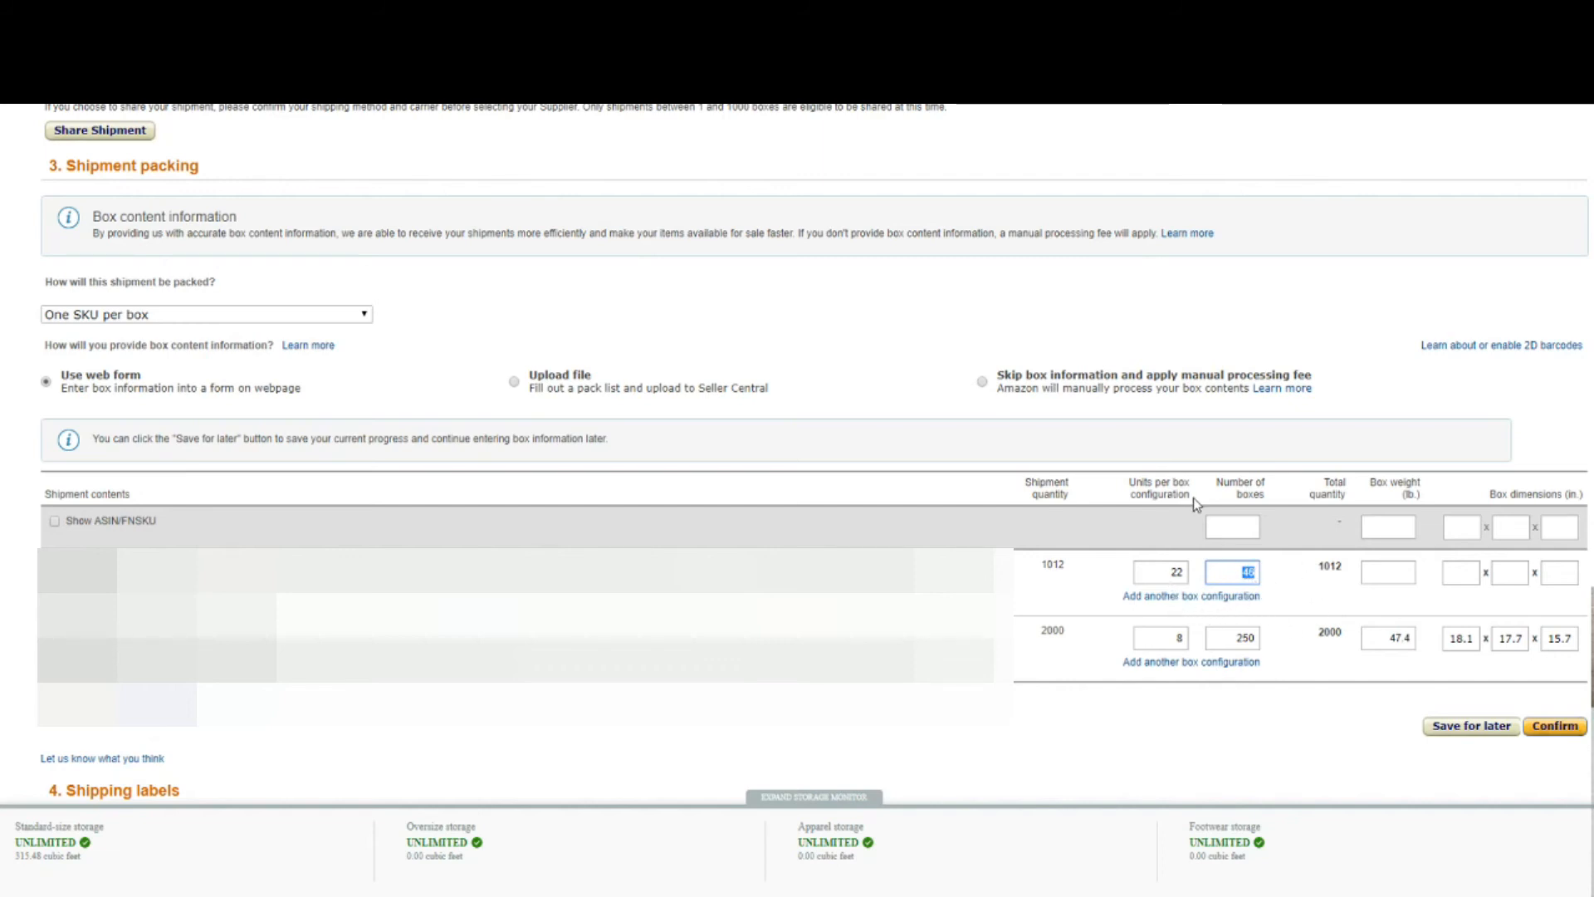
left_click_drag(1172, 481, 1277, 508)
left_click(1235, 477)
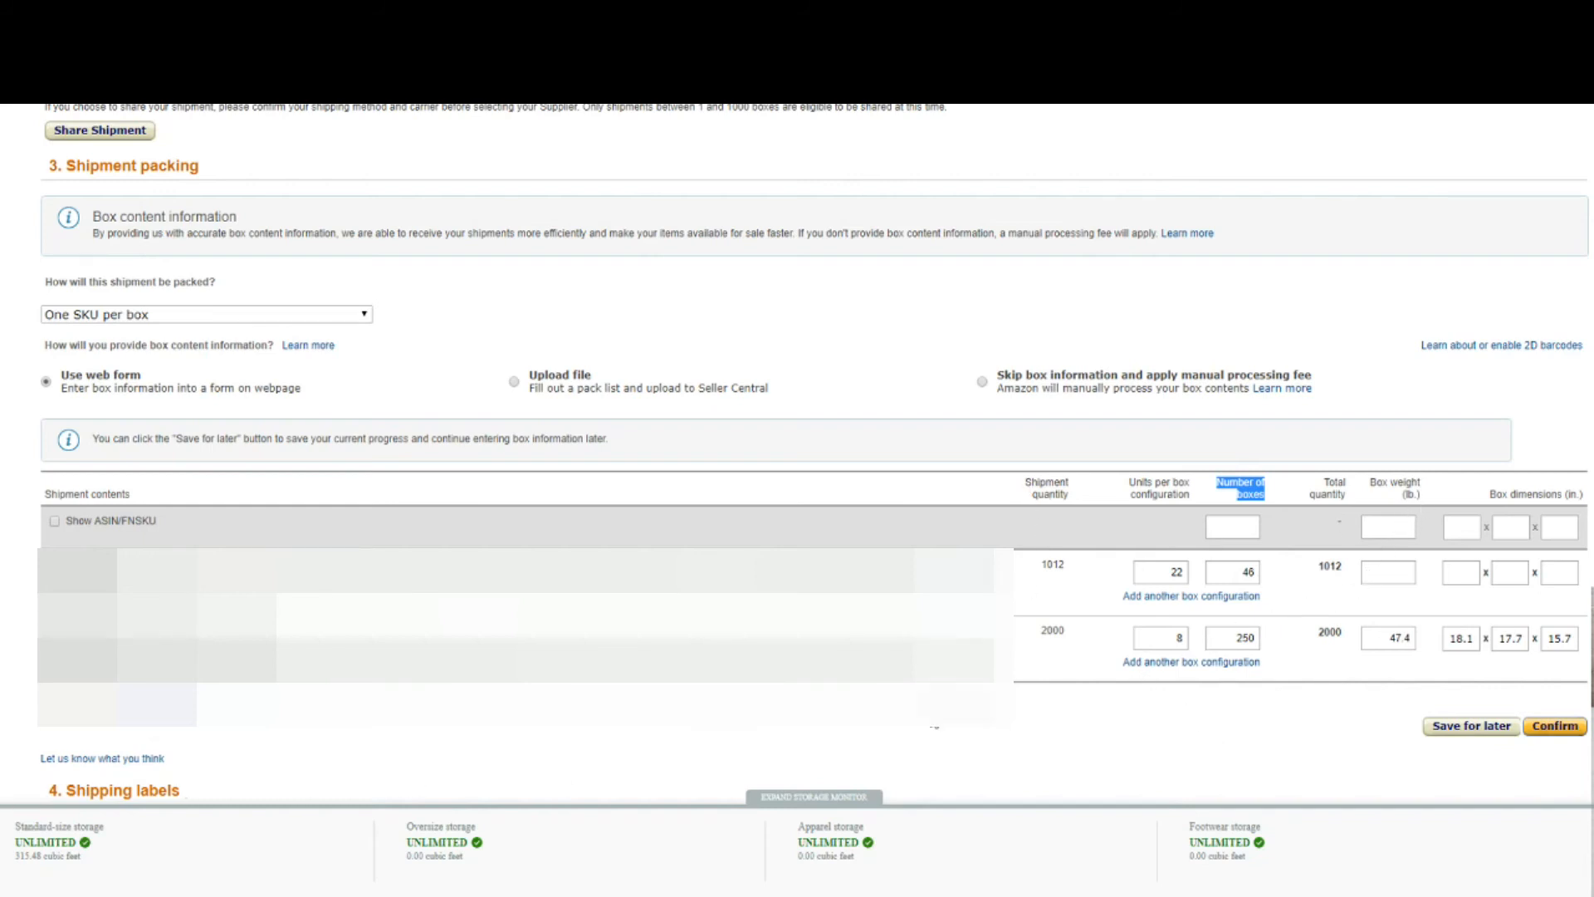
left_click(1400, 574)
left_click(1455, 571)
left_click(1505, 572)
left_click(1569, 572)
left_click(1378, 575)
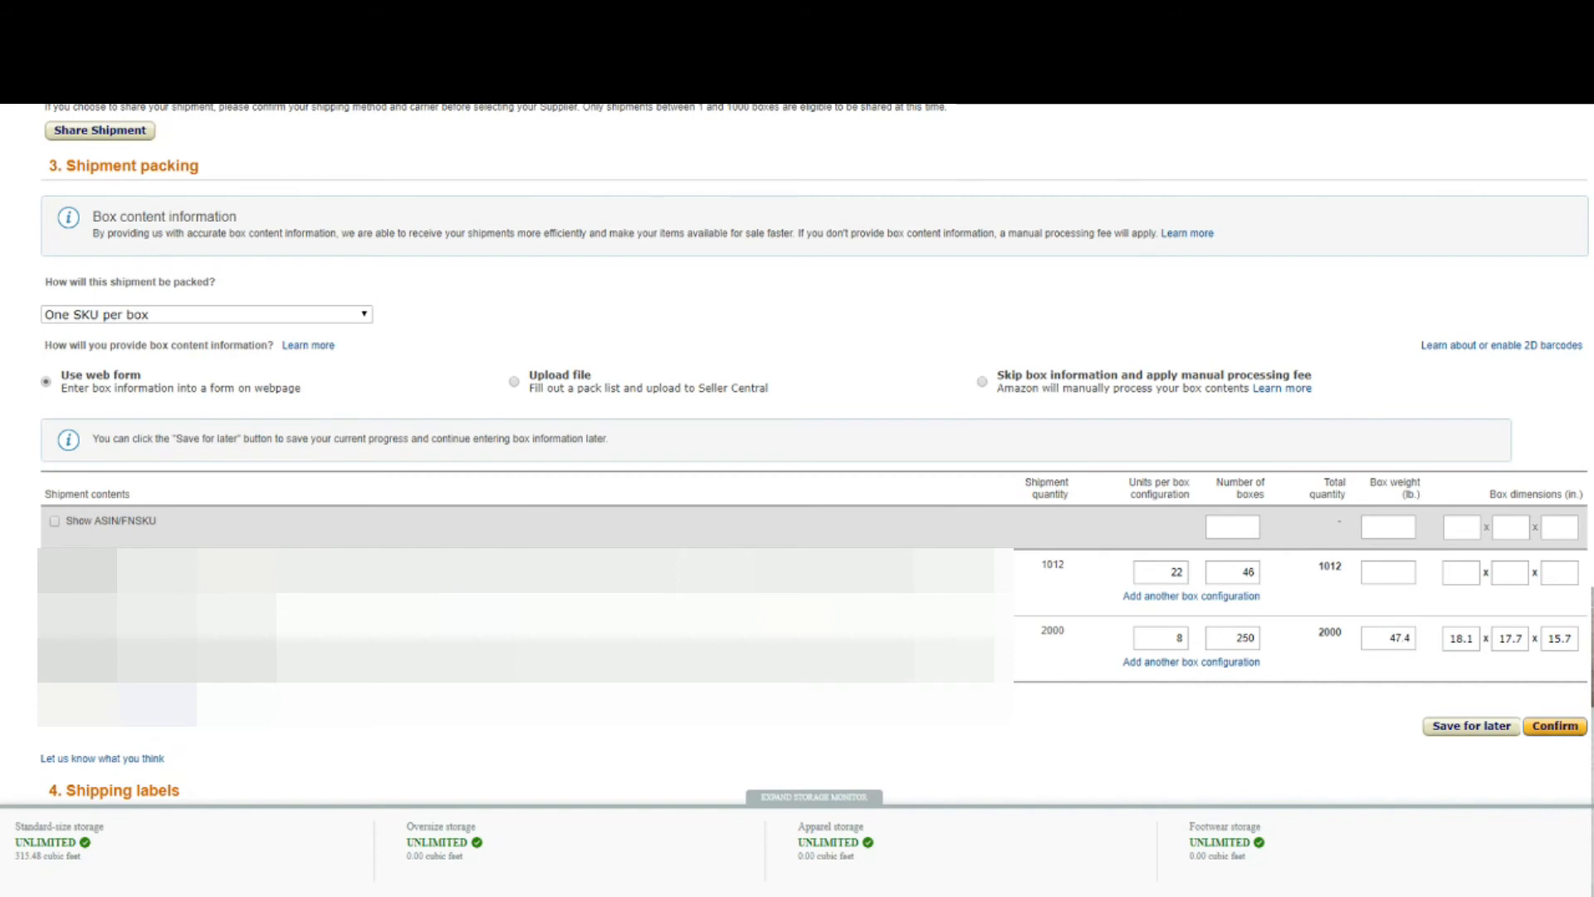
left_click(1388, 572)
Step: Convert 28.5kg to lbs with a Google search in a new browser tab, and select the resulting pound value
key("ctrl+t")
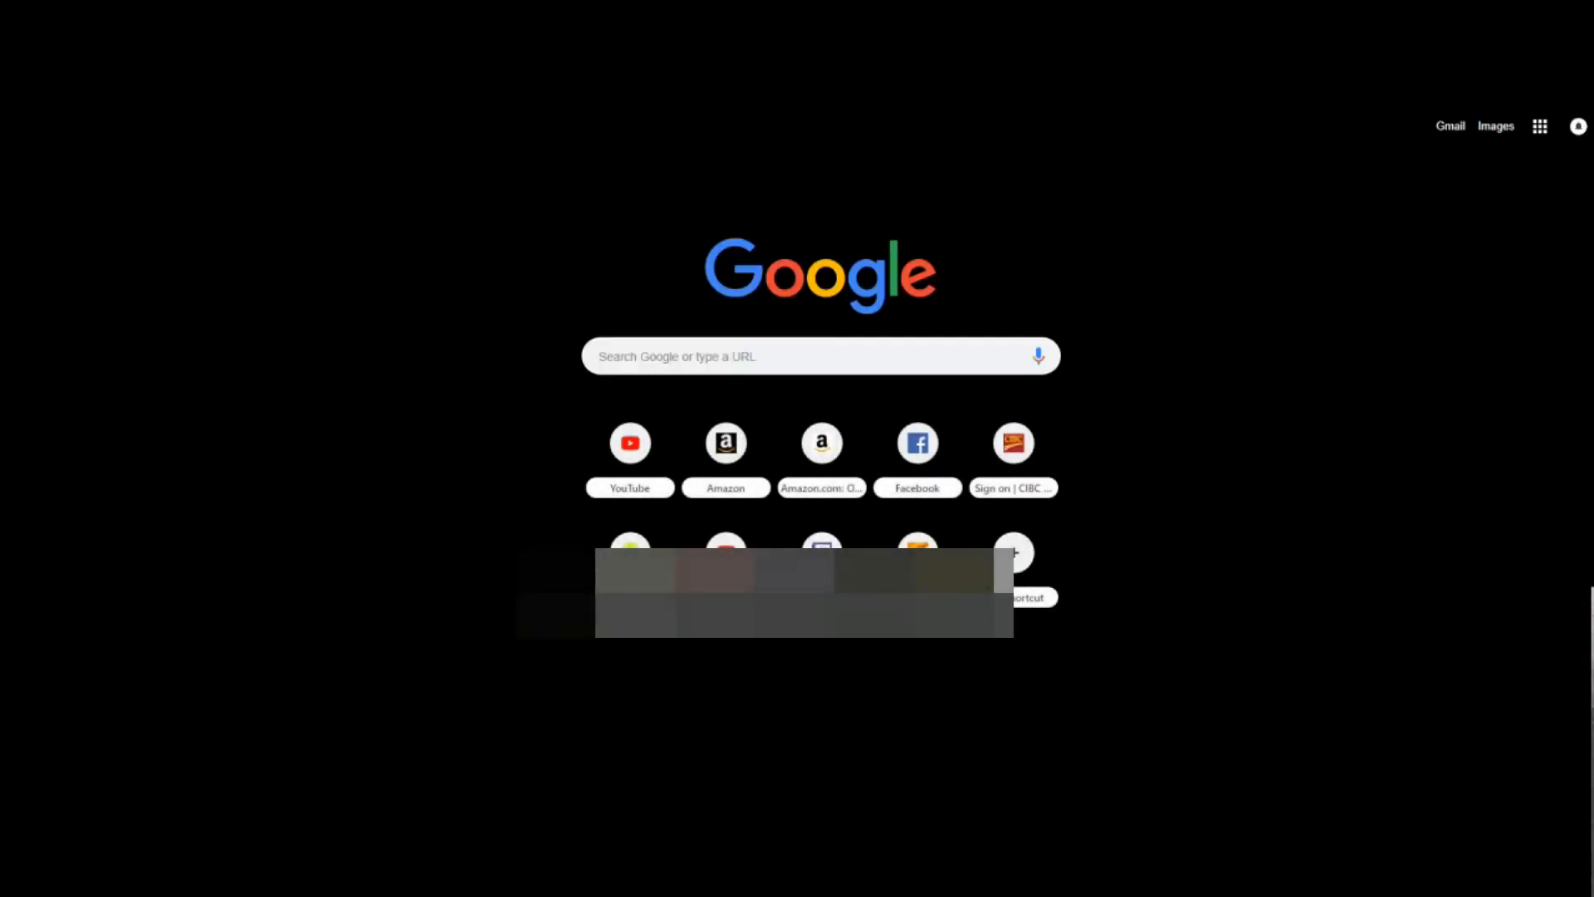
type("28.5kg")
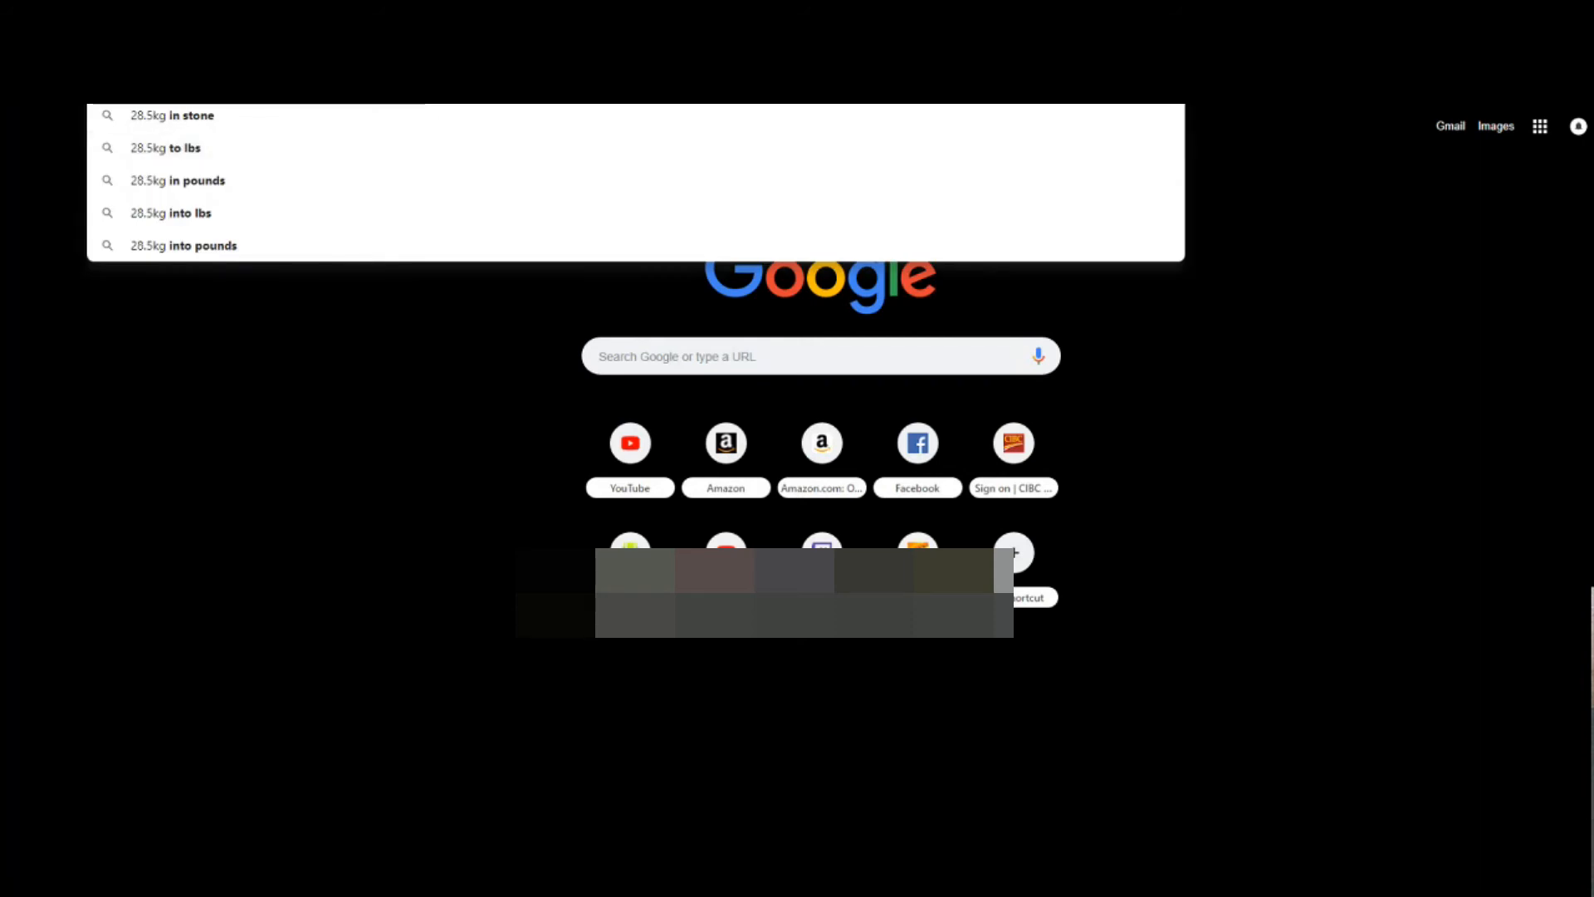
left_click(307, 158)
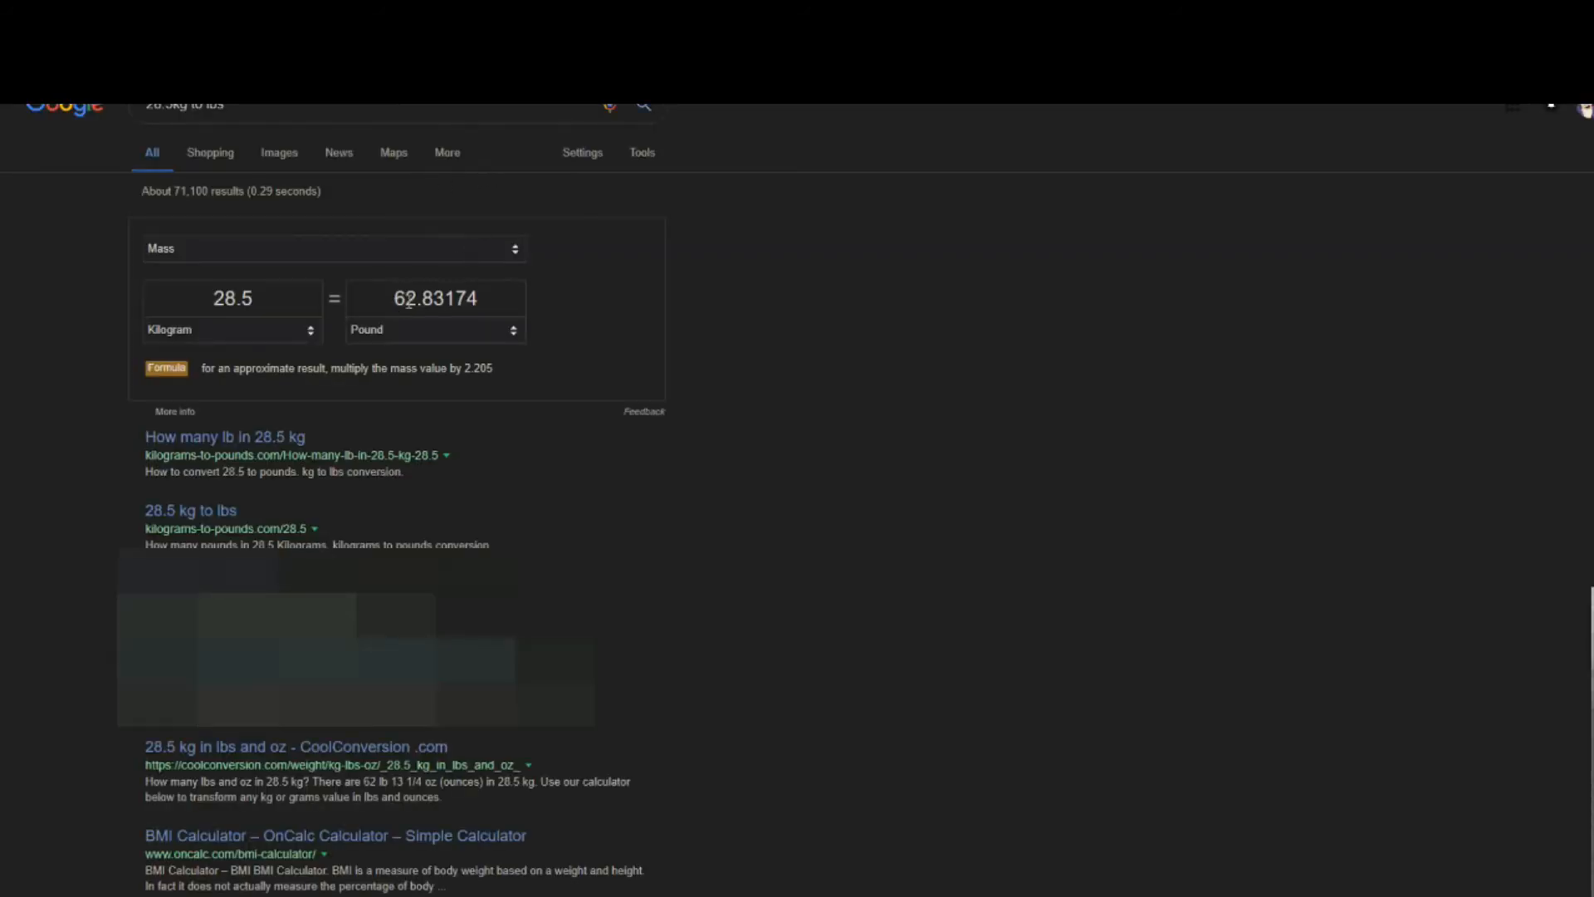
left_click_drag(397, 295, 478, 296)
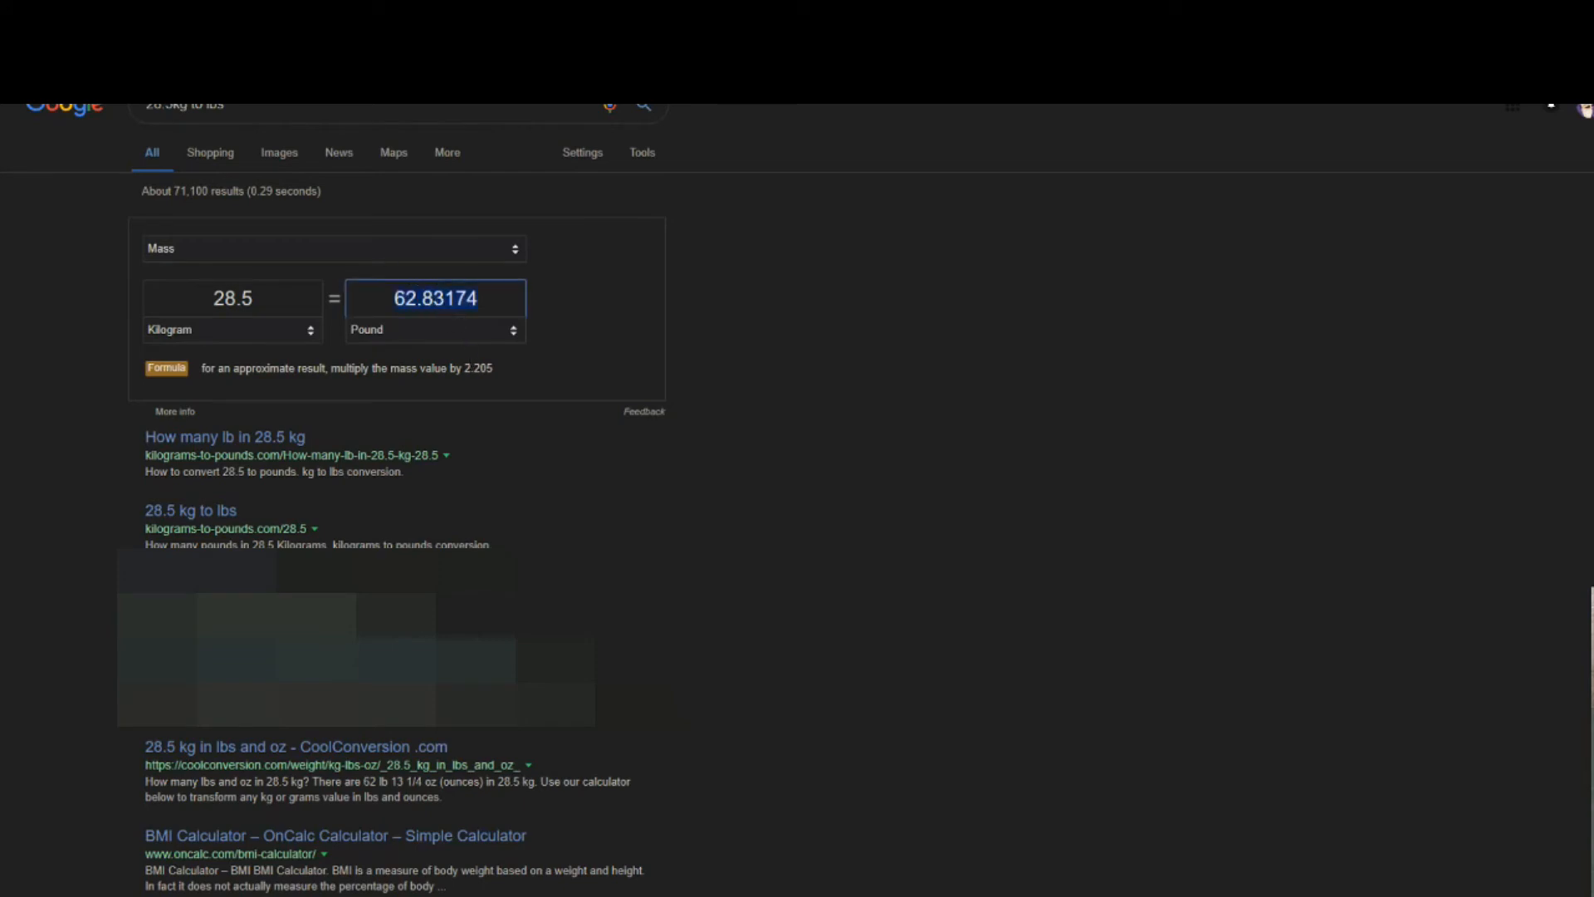
Step: Set the 1012-unit product's box weight to 62.83 lb and dimensions to 18.1 x 17.7 x 15.7 in, and confirm the box information
left_click(357, 13)
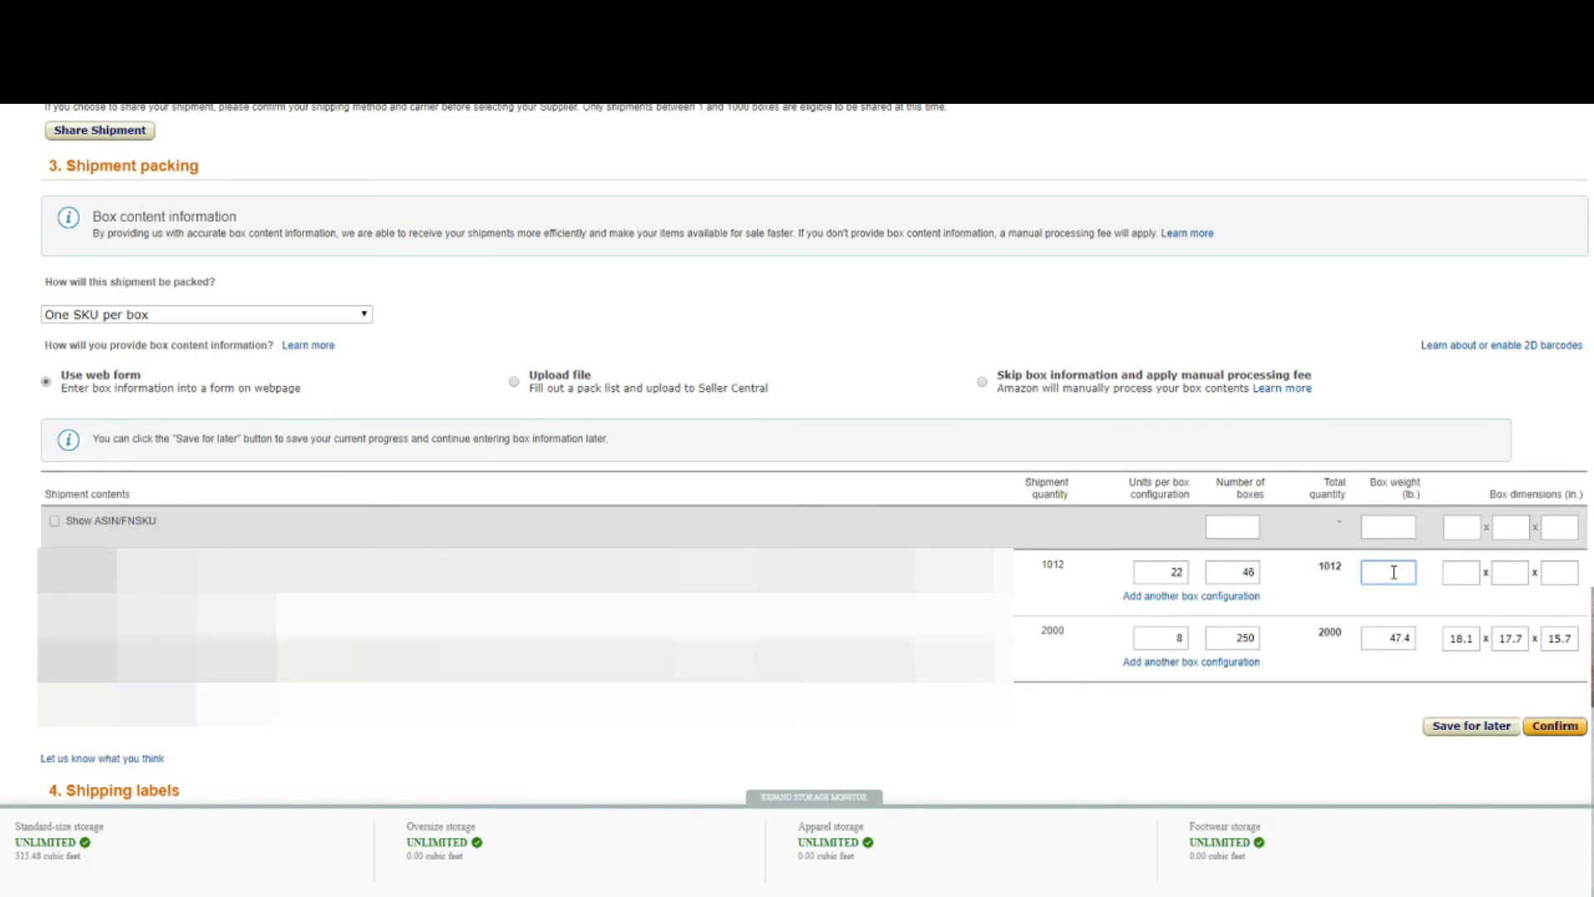
type("62.83")
left_click(1460, 574)
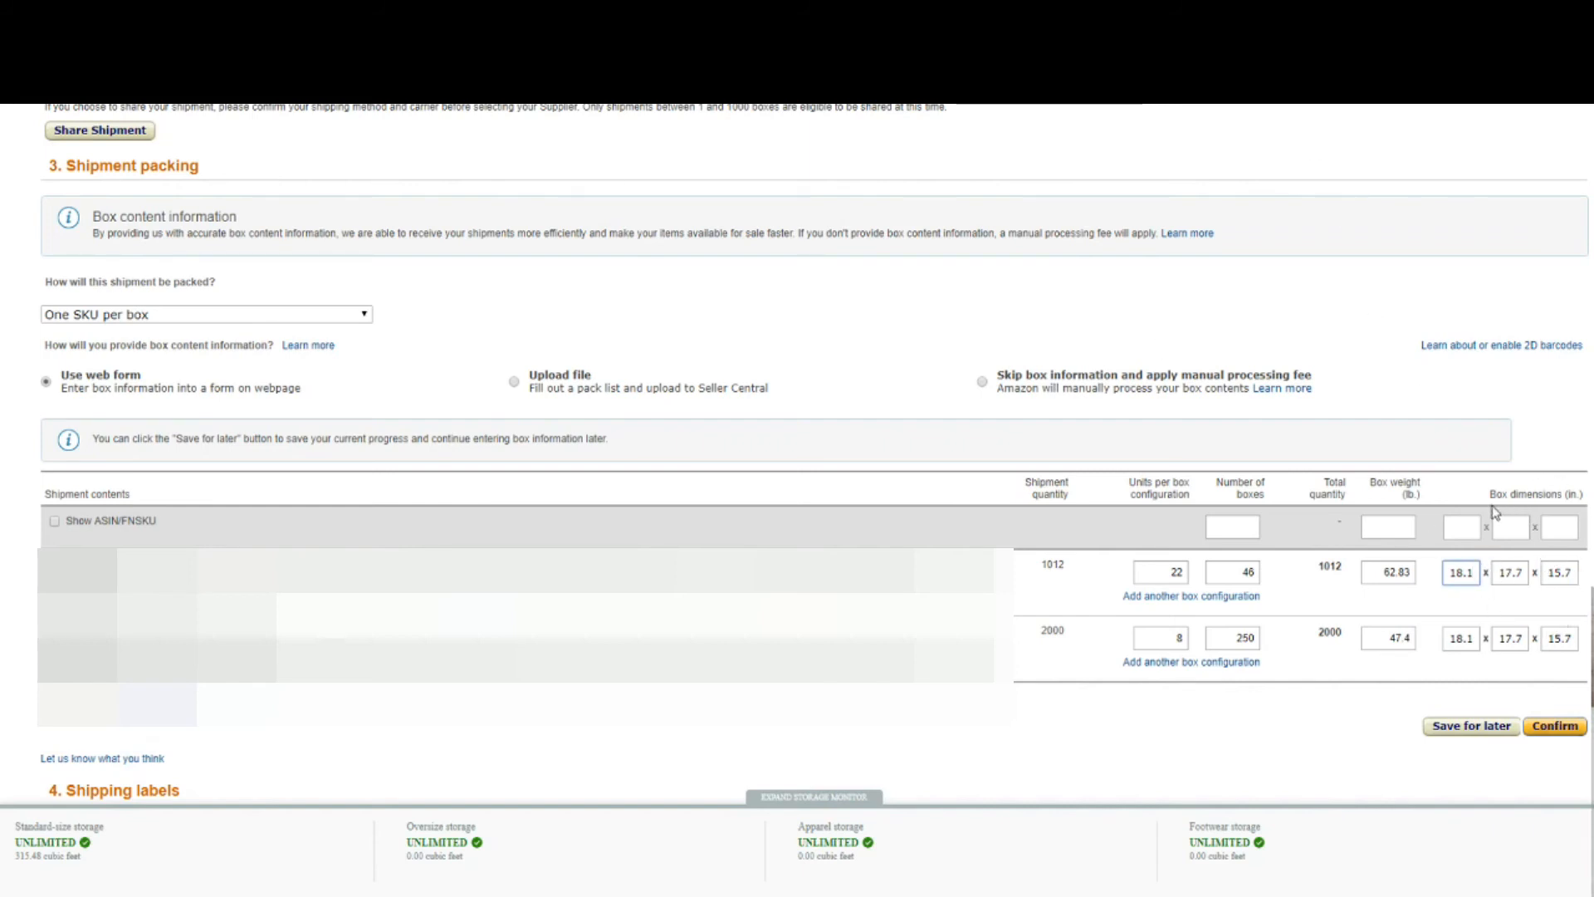
mouse_move(1489, 495)
left_mouse_down()
mouse_move(1526, 490)
mouse_move(1491, 495)
mouse_move(1508, 489)
left_mouse_up()
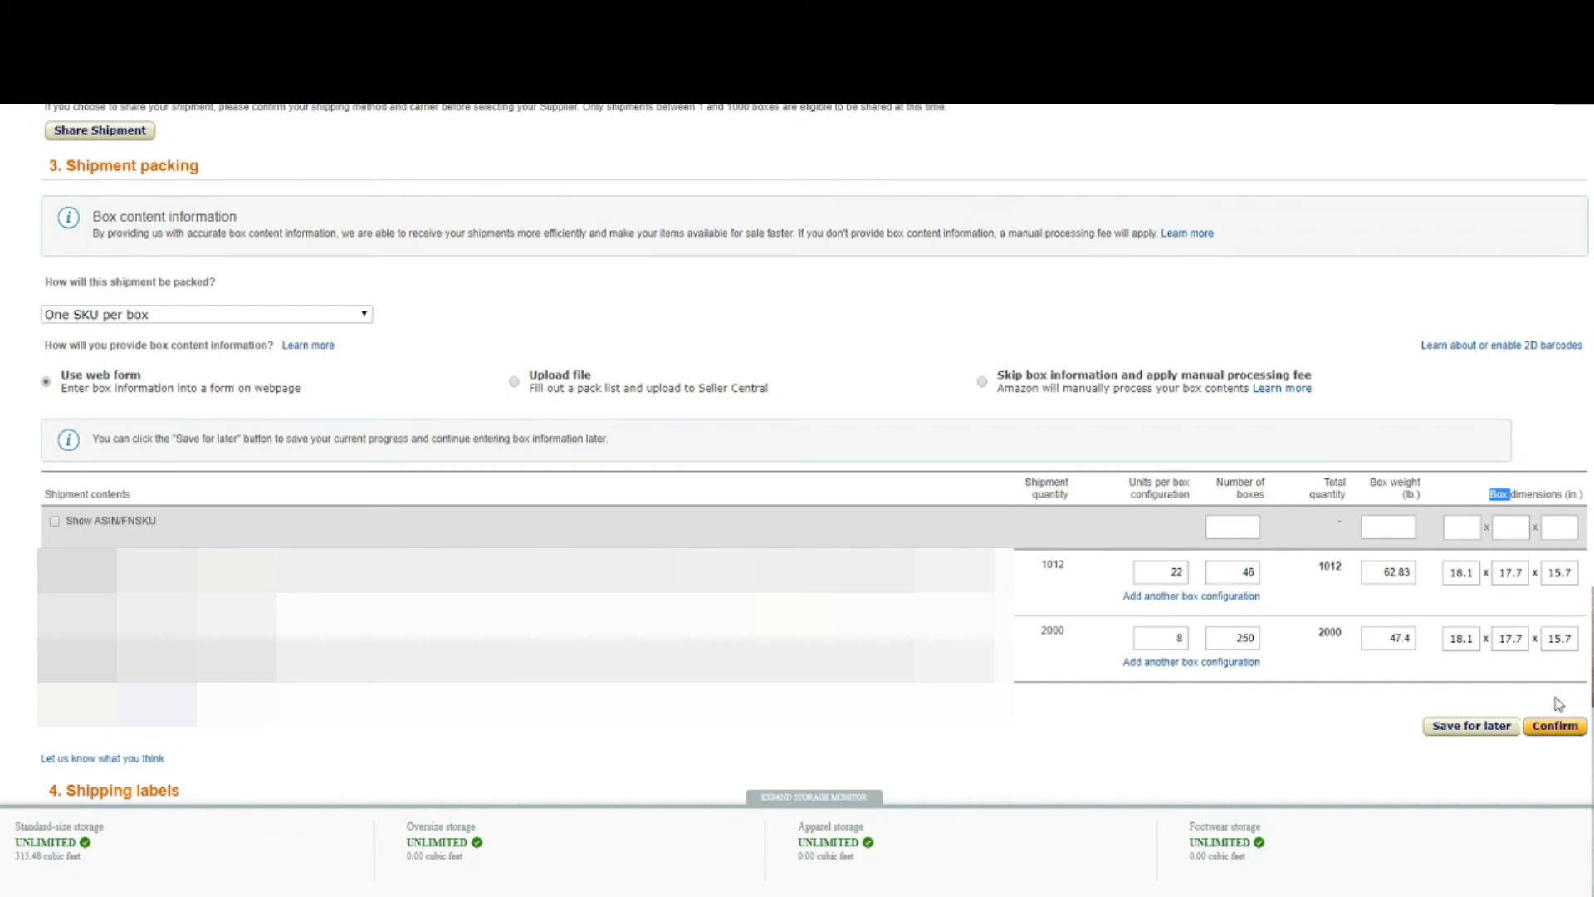
left_click(1555, 726)
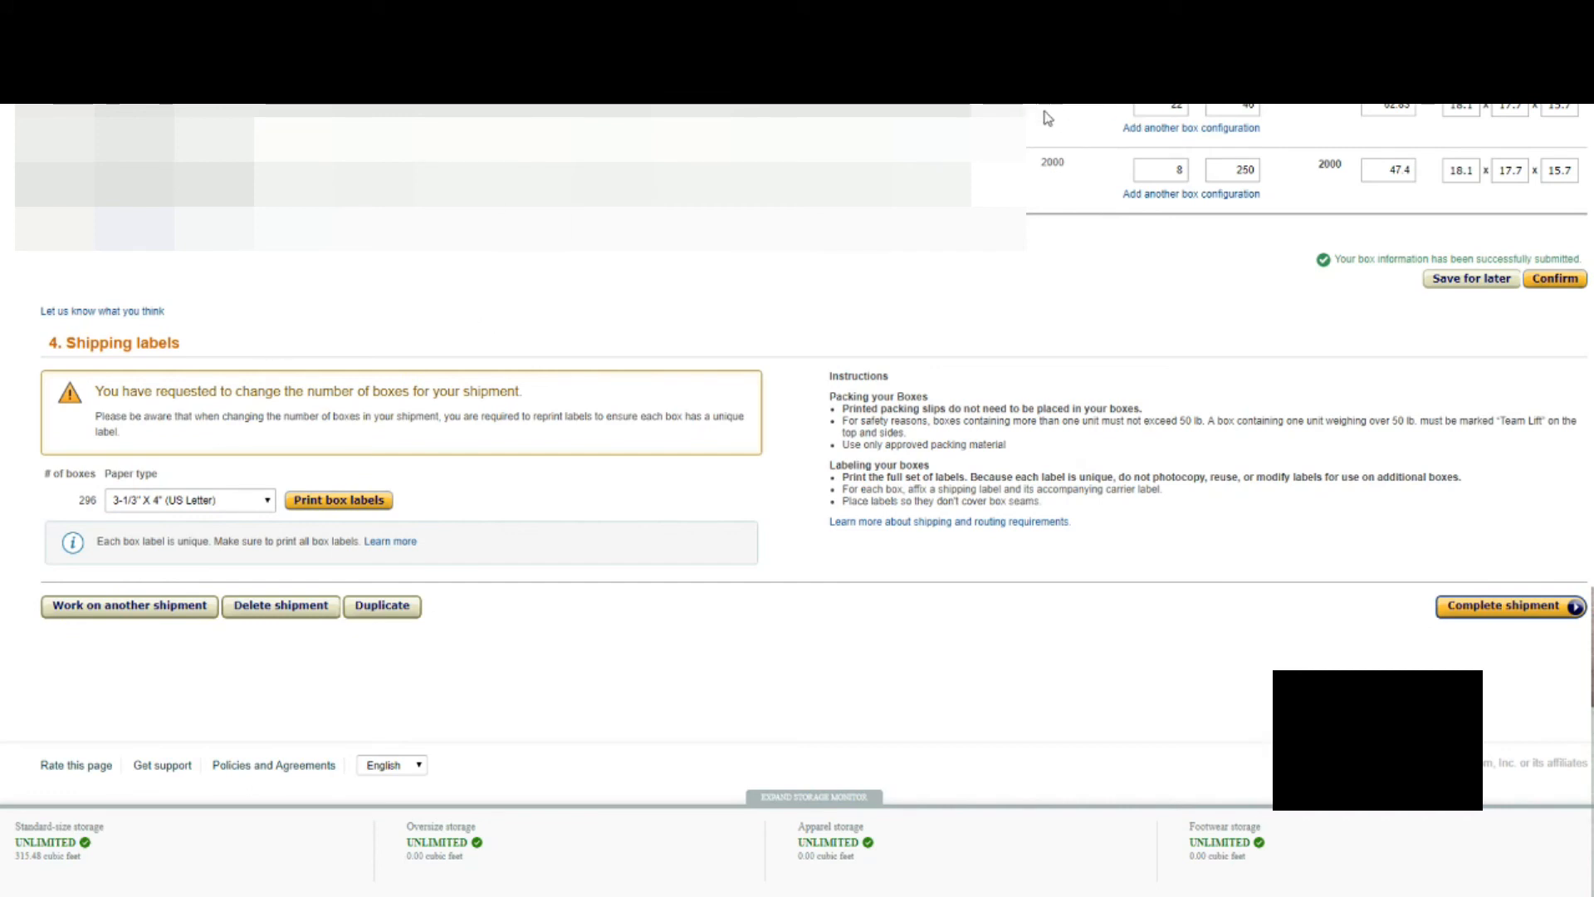
Step: Check the product's number of boxes and generate the box labels PDF using the 3-1/3" X 4" (US Letter) paper type
double_click(1249, 106)
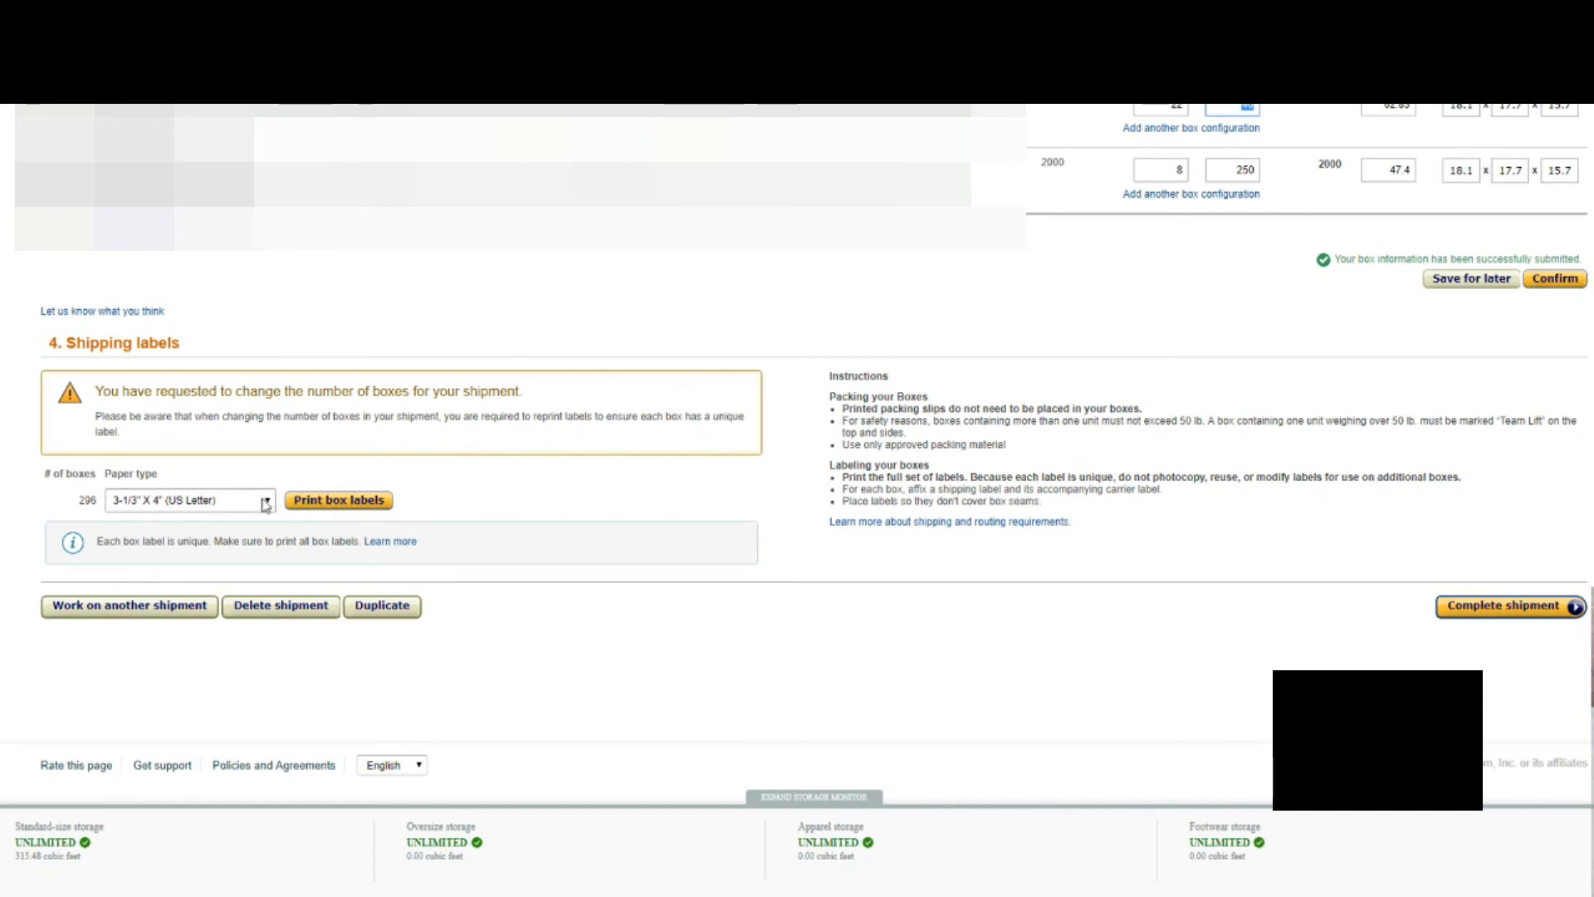
left_click(364, 501)
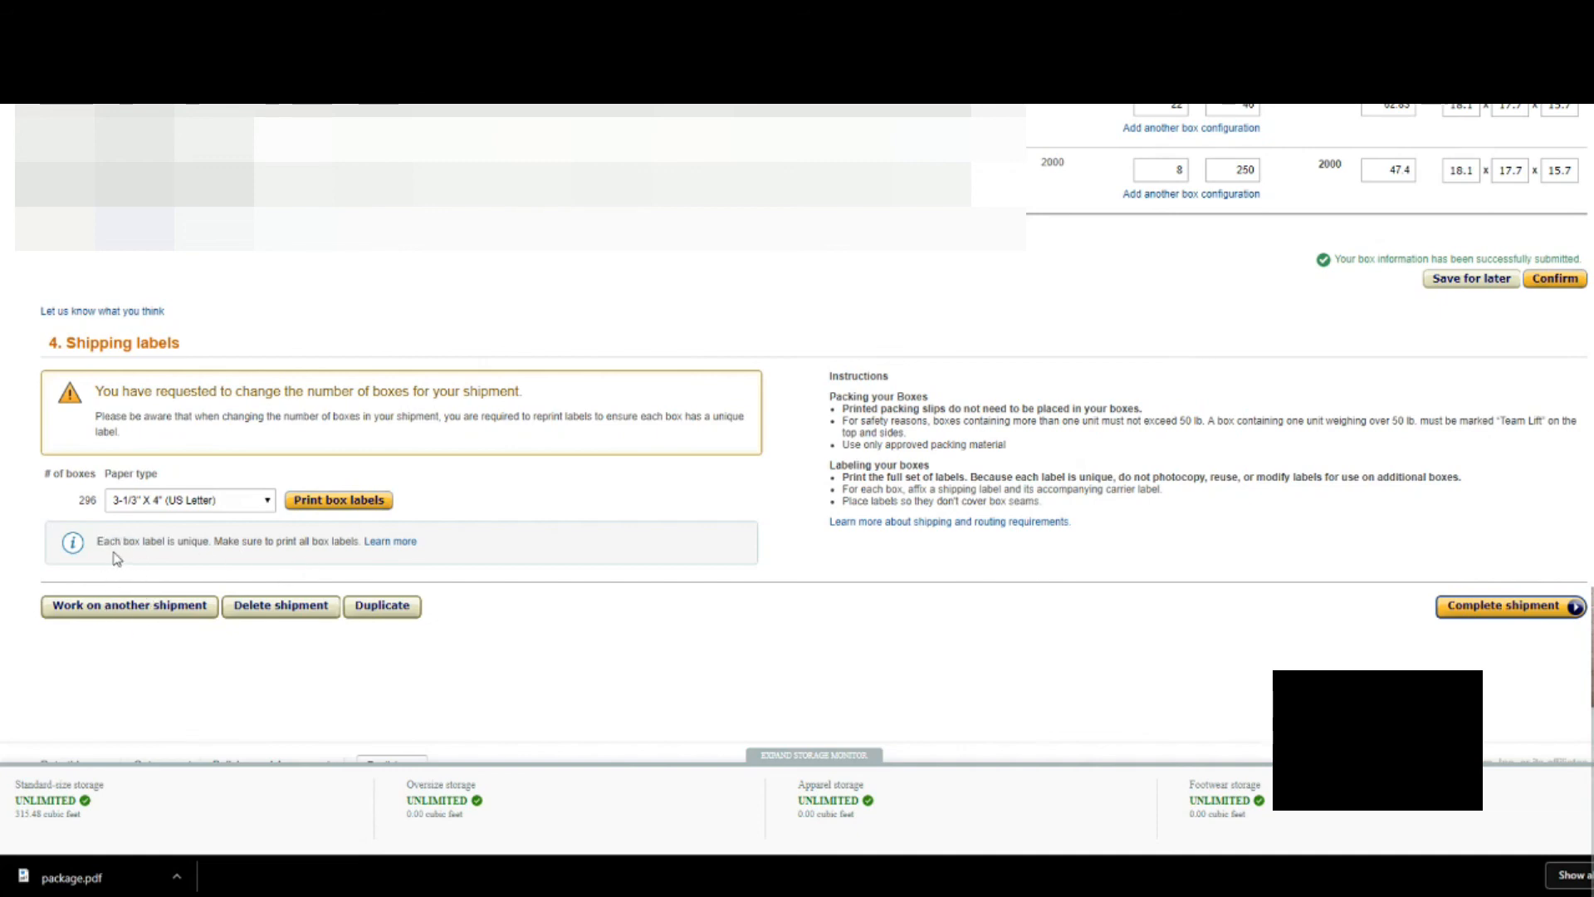
left_click_drag(98, 545, 359, 542)
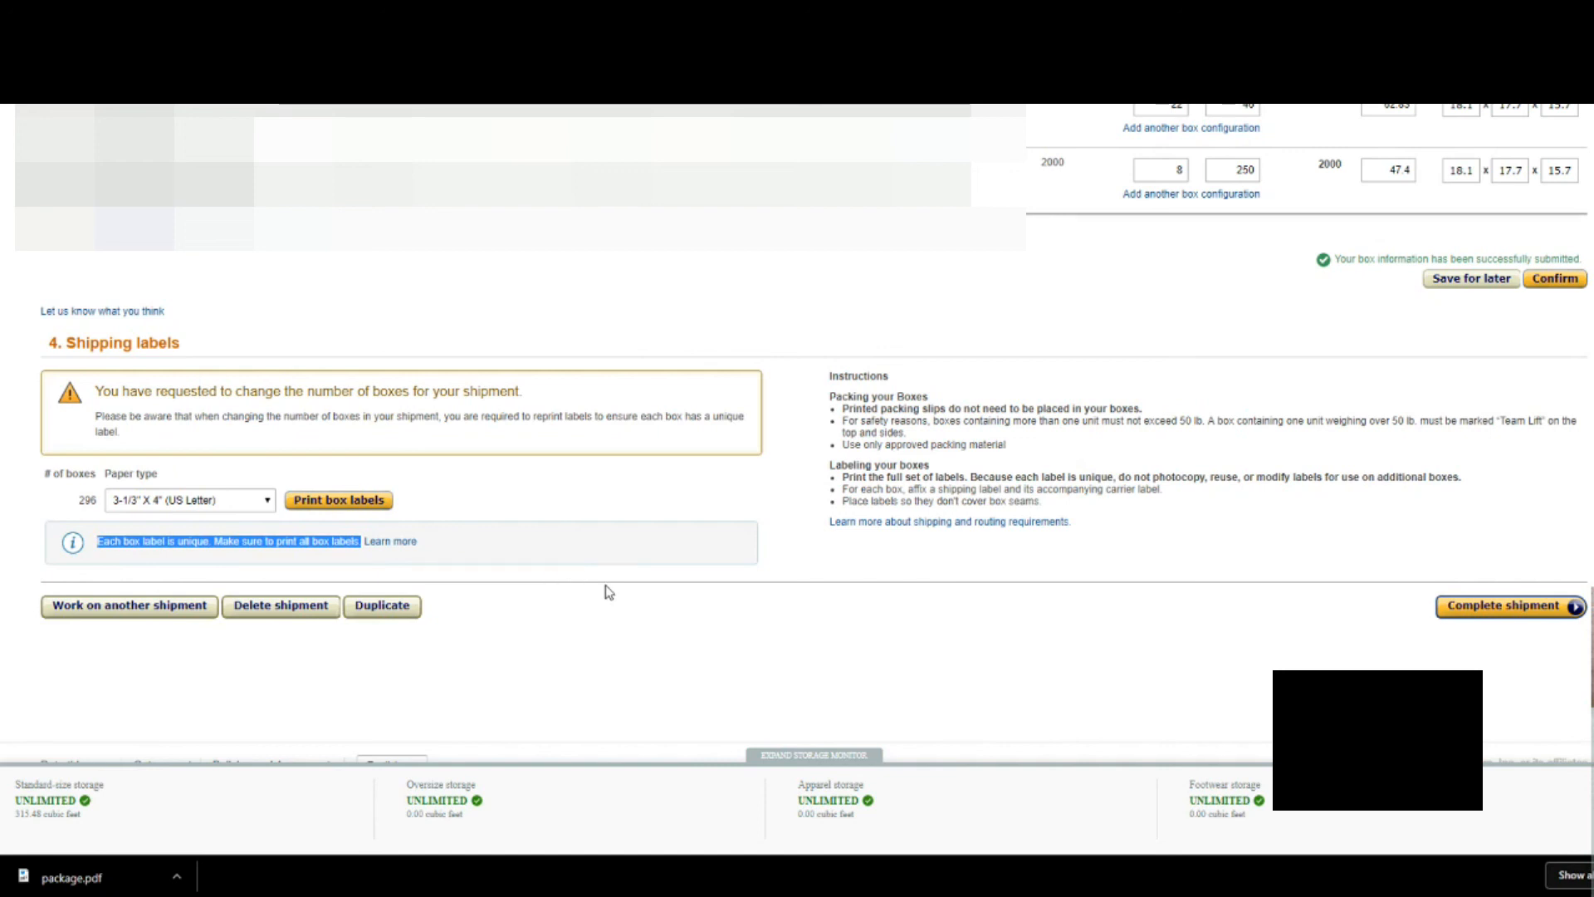
Step: Complete the shipment and check the total unit count and the first box's weight in its summary
scroll(1470, 674, "down", 1)
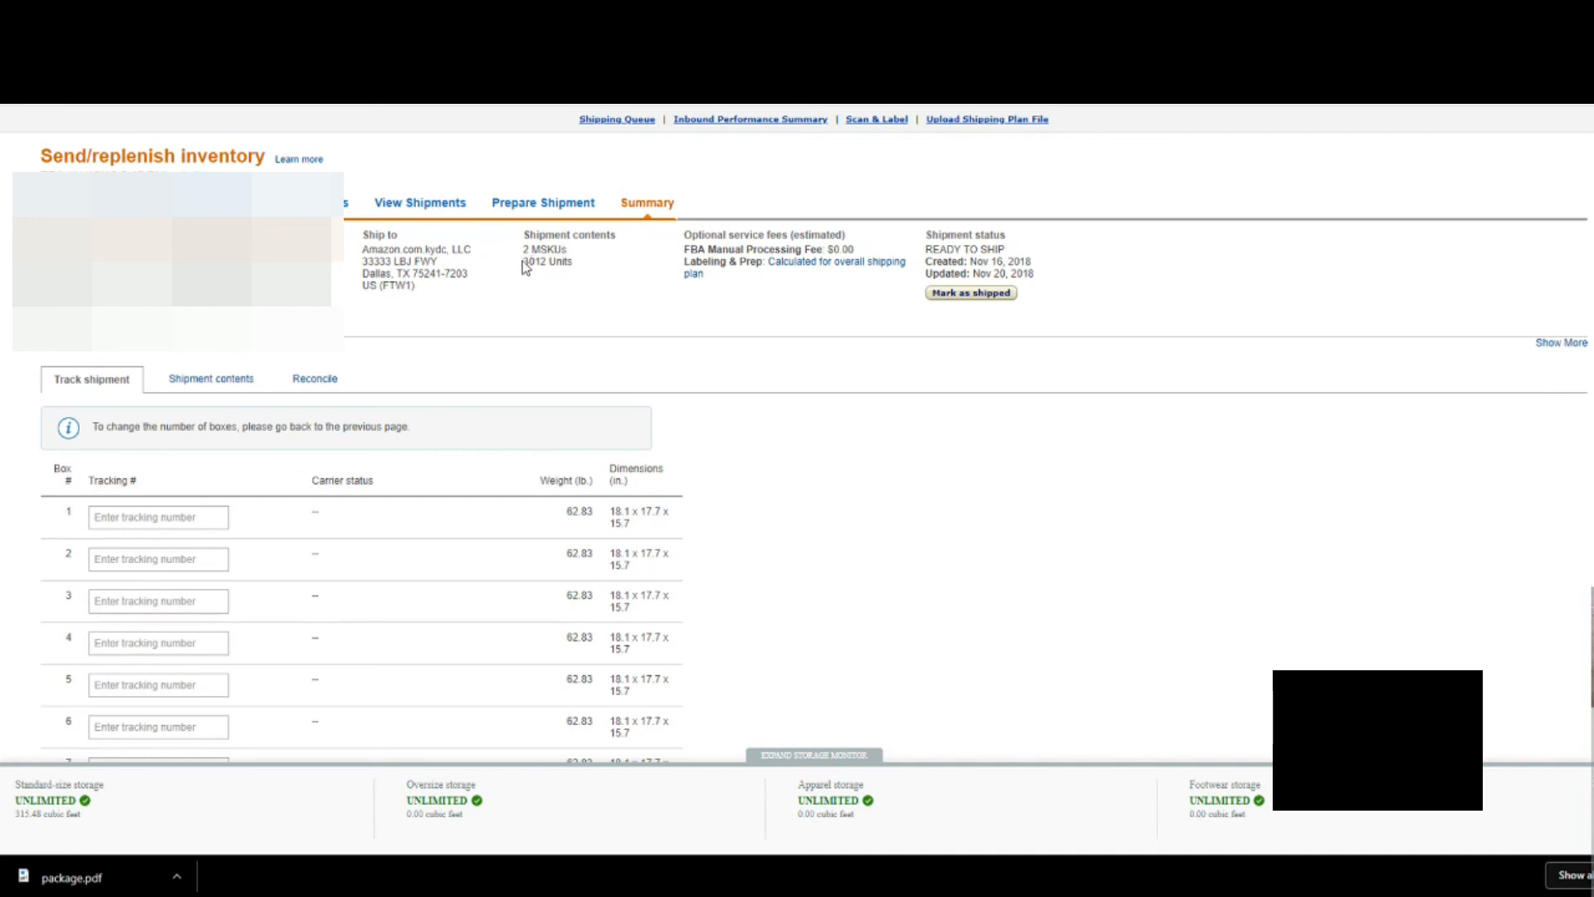
left_click_drag(525, 263, 572, 275)
left_click(563, 272)
left_click_drag(565, 512, 598, 516)
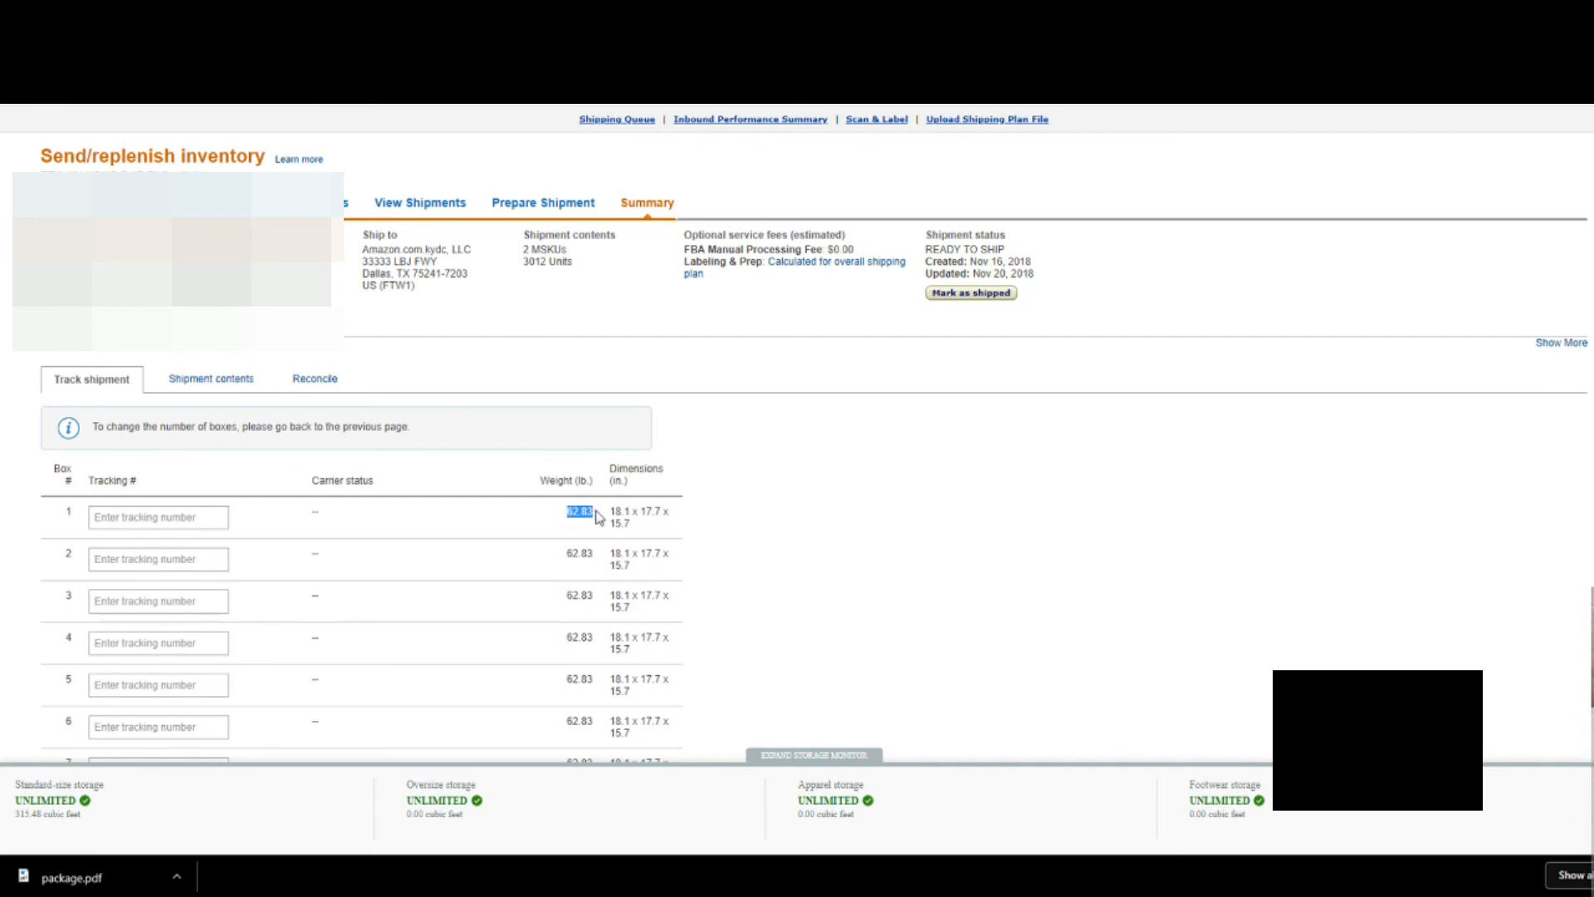